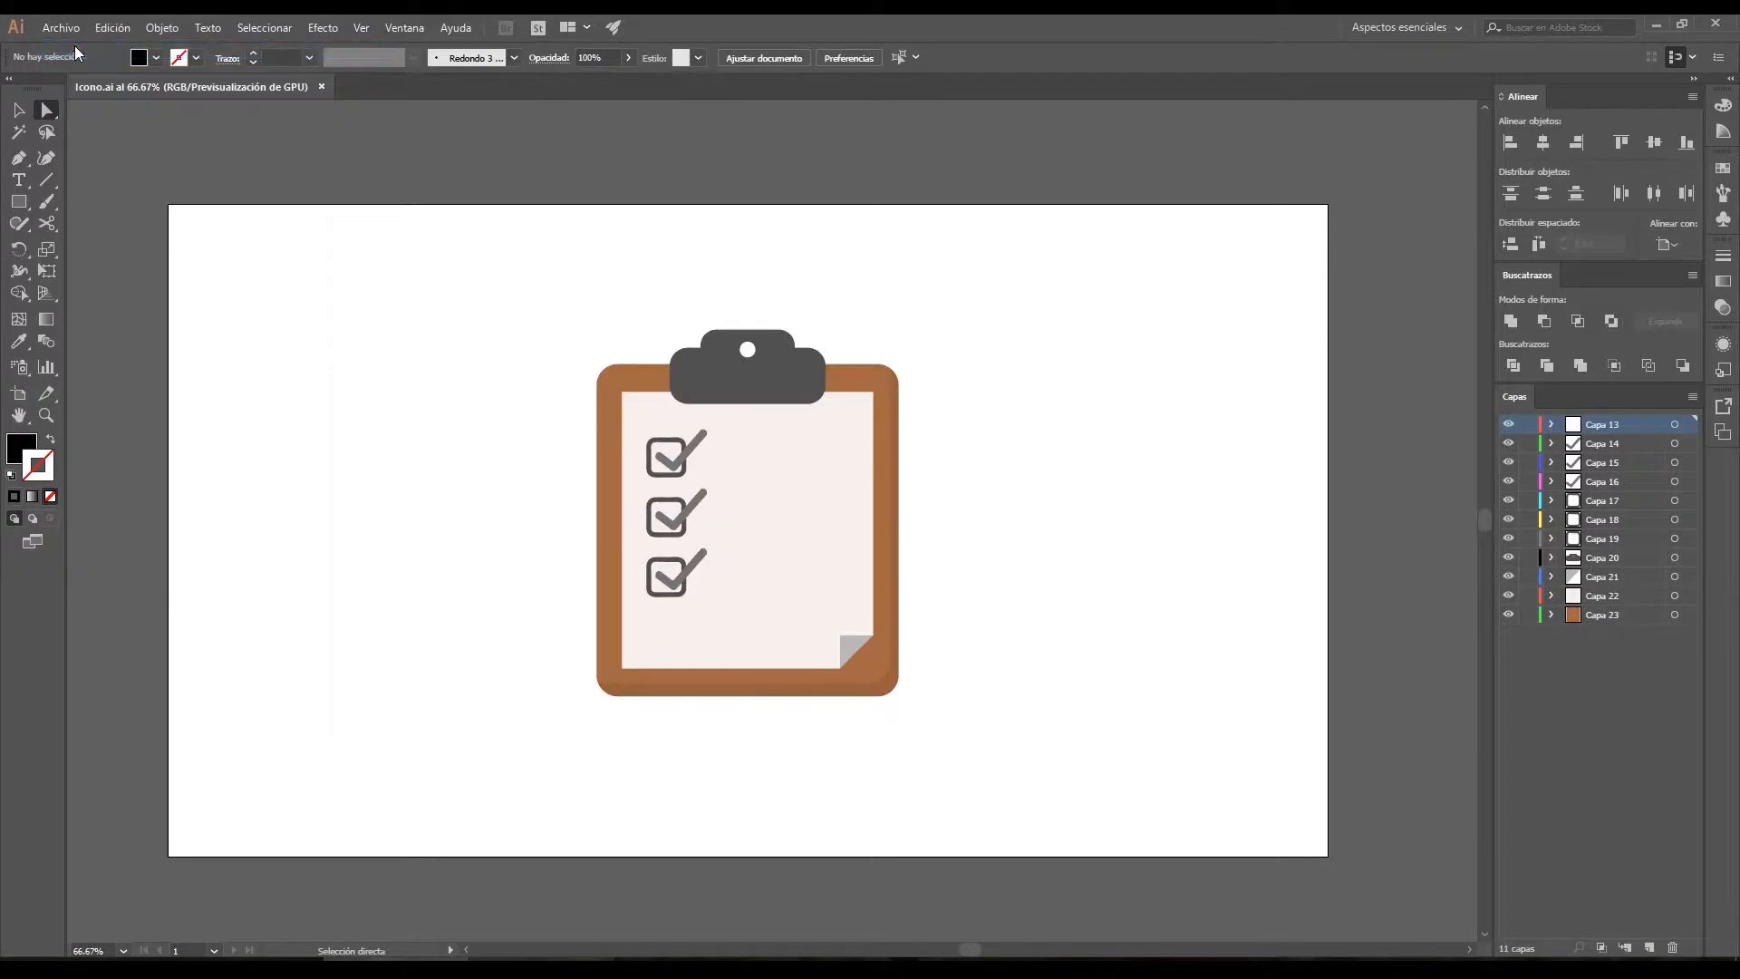
Create a new RGB document named Mouse, 300 px wide and 300 px high.
double_click(1092, 336)
type("300")
key("Tab")
double_click(1044, 395)
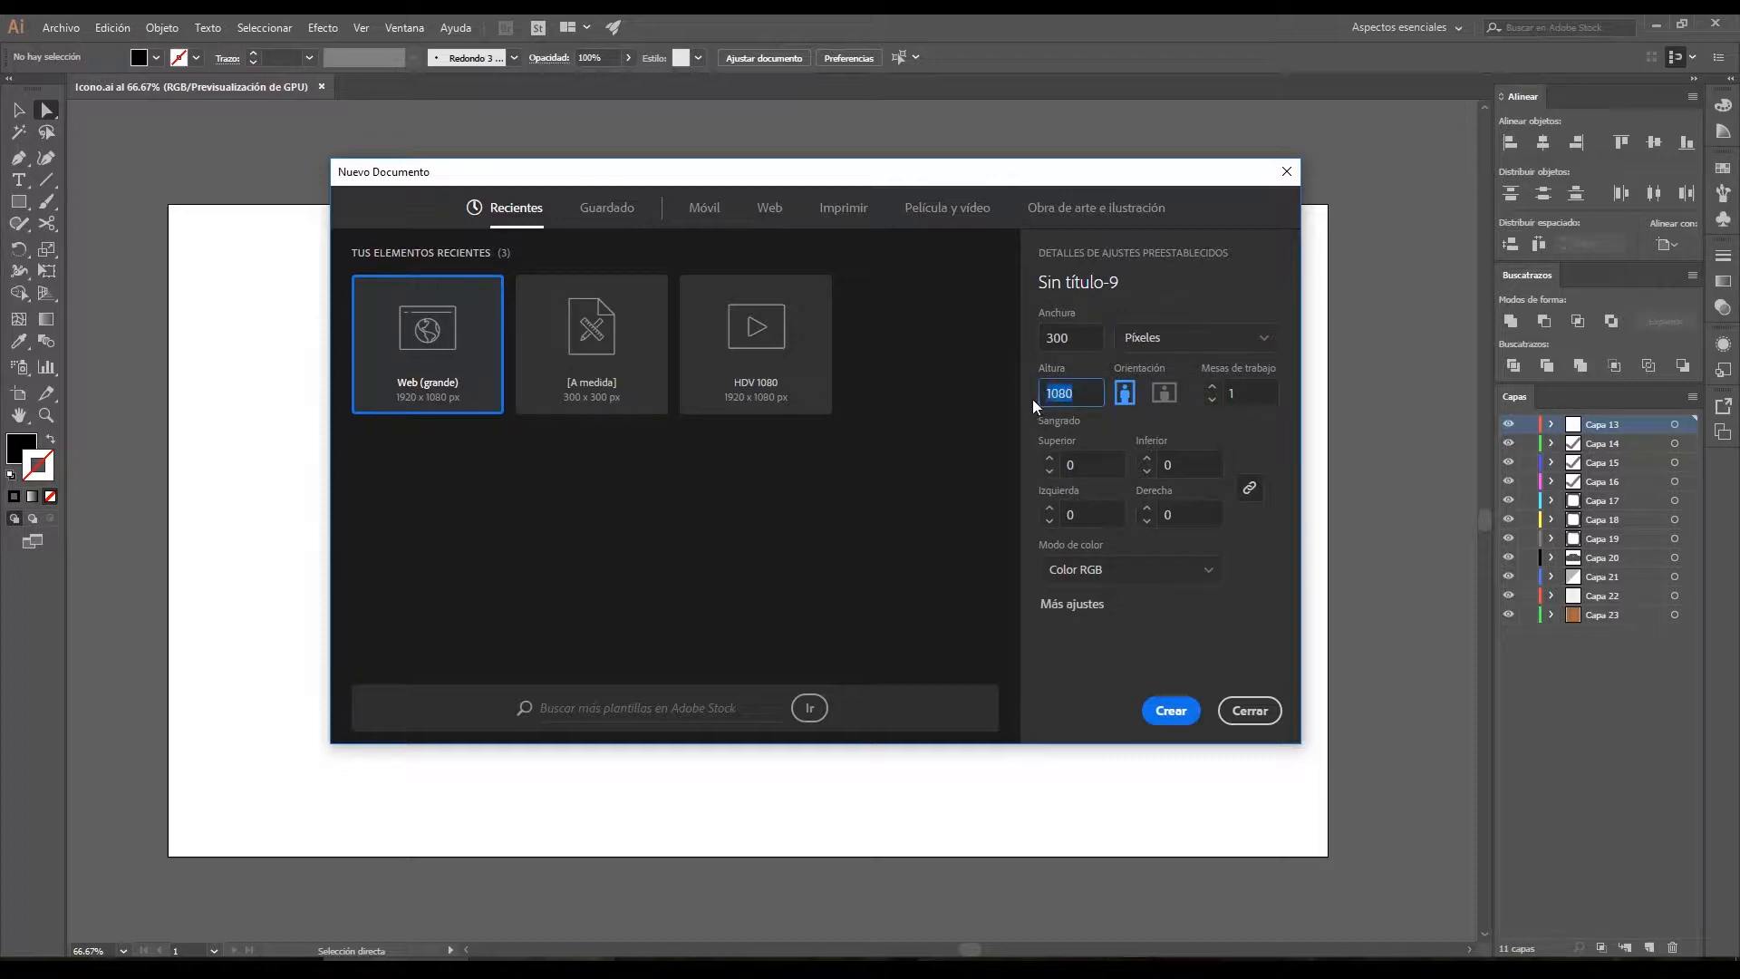
type("300")
left_click_drag(1122, 282, 1011, 279)
type("N")
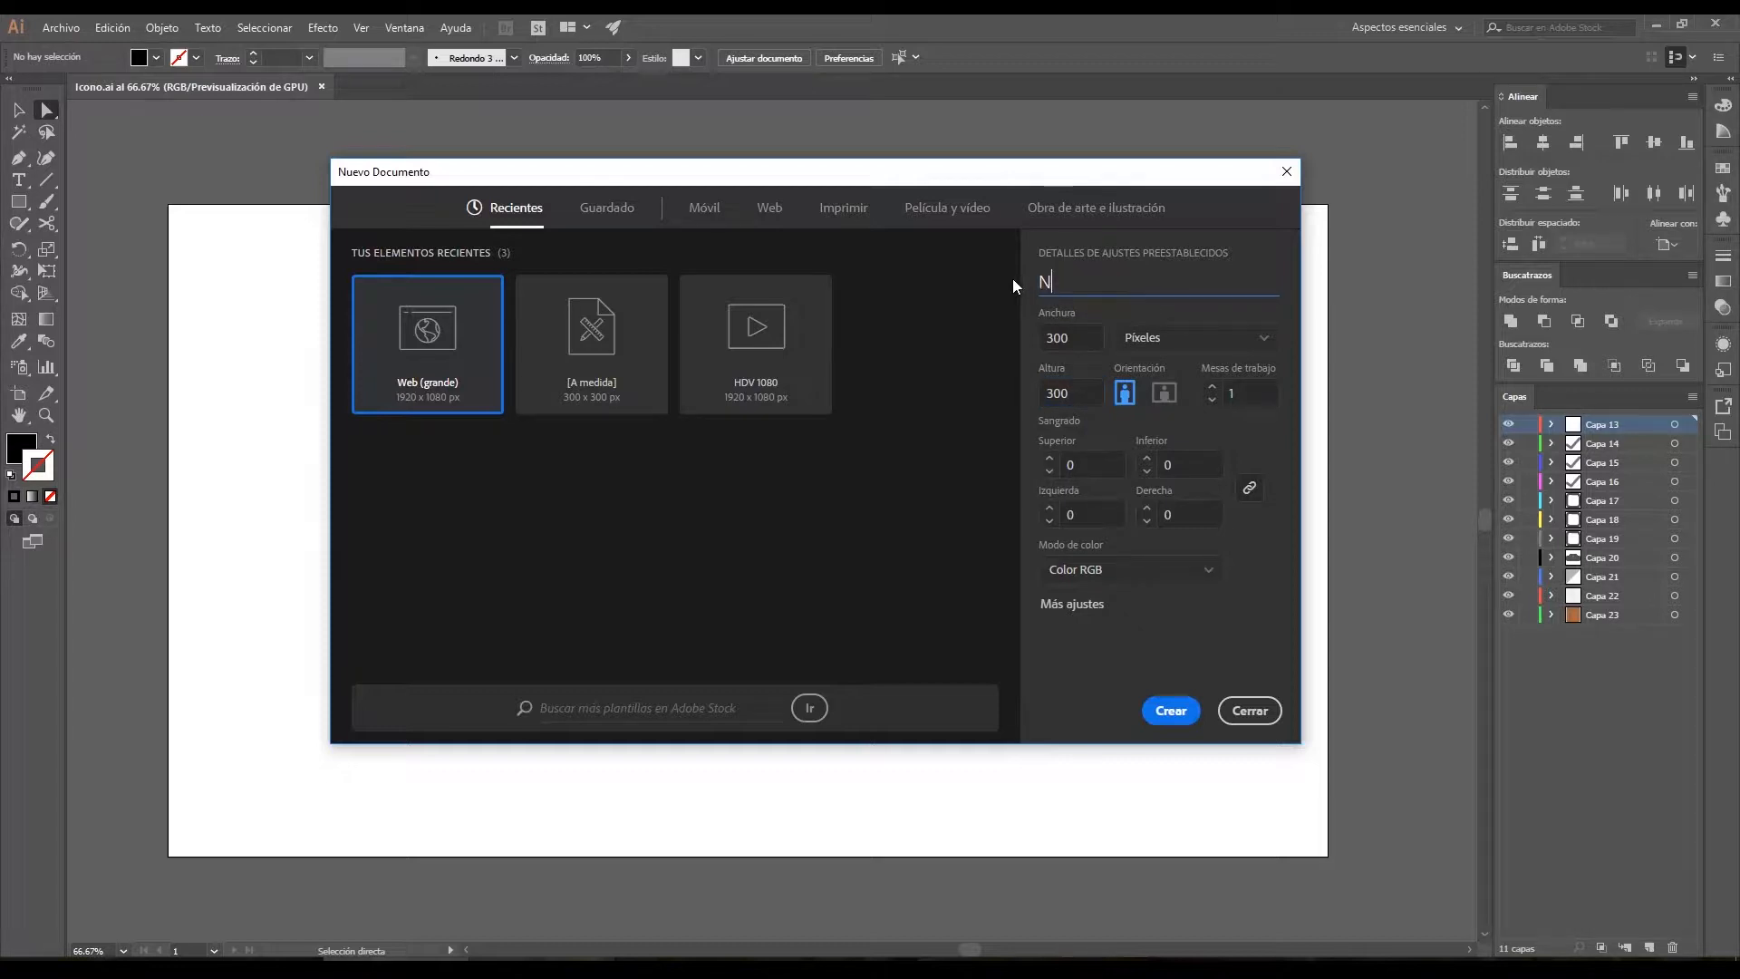
type("ouse")
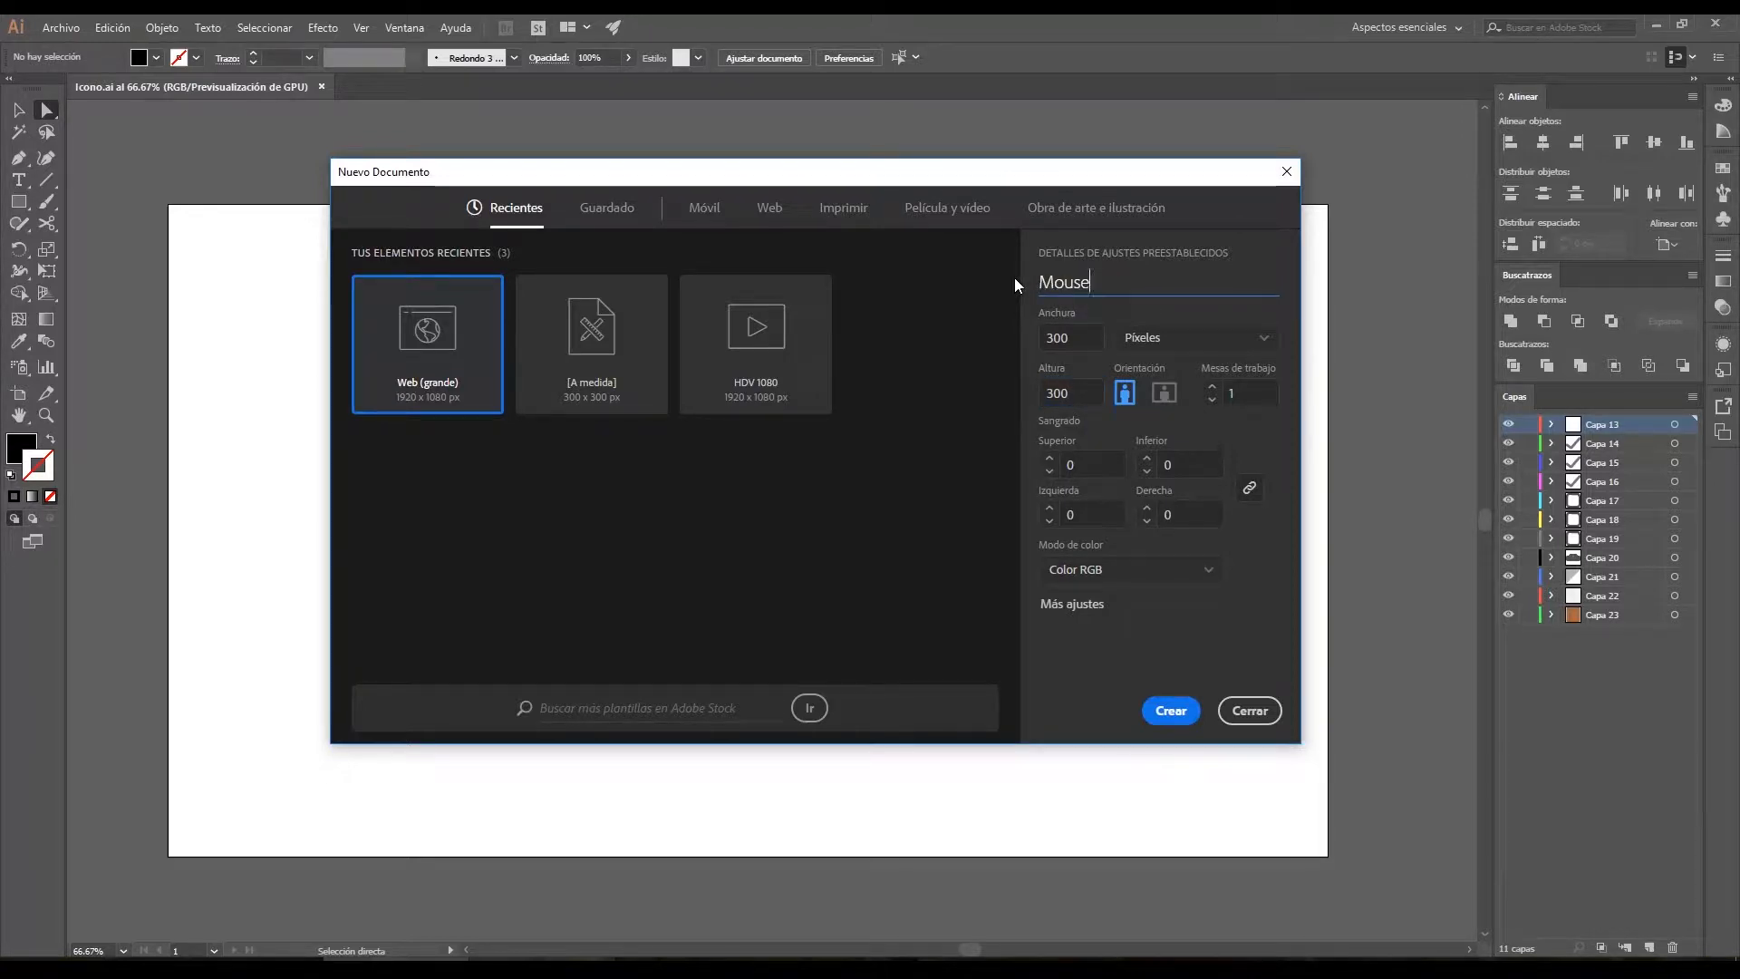
left_click(1171, 710)
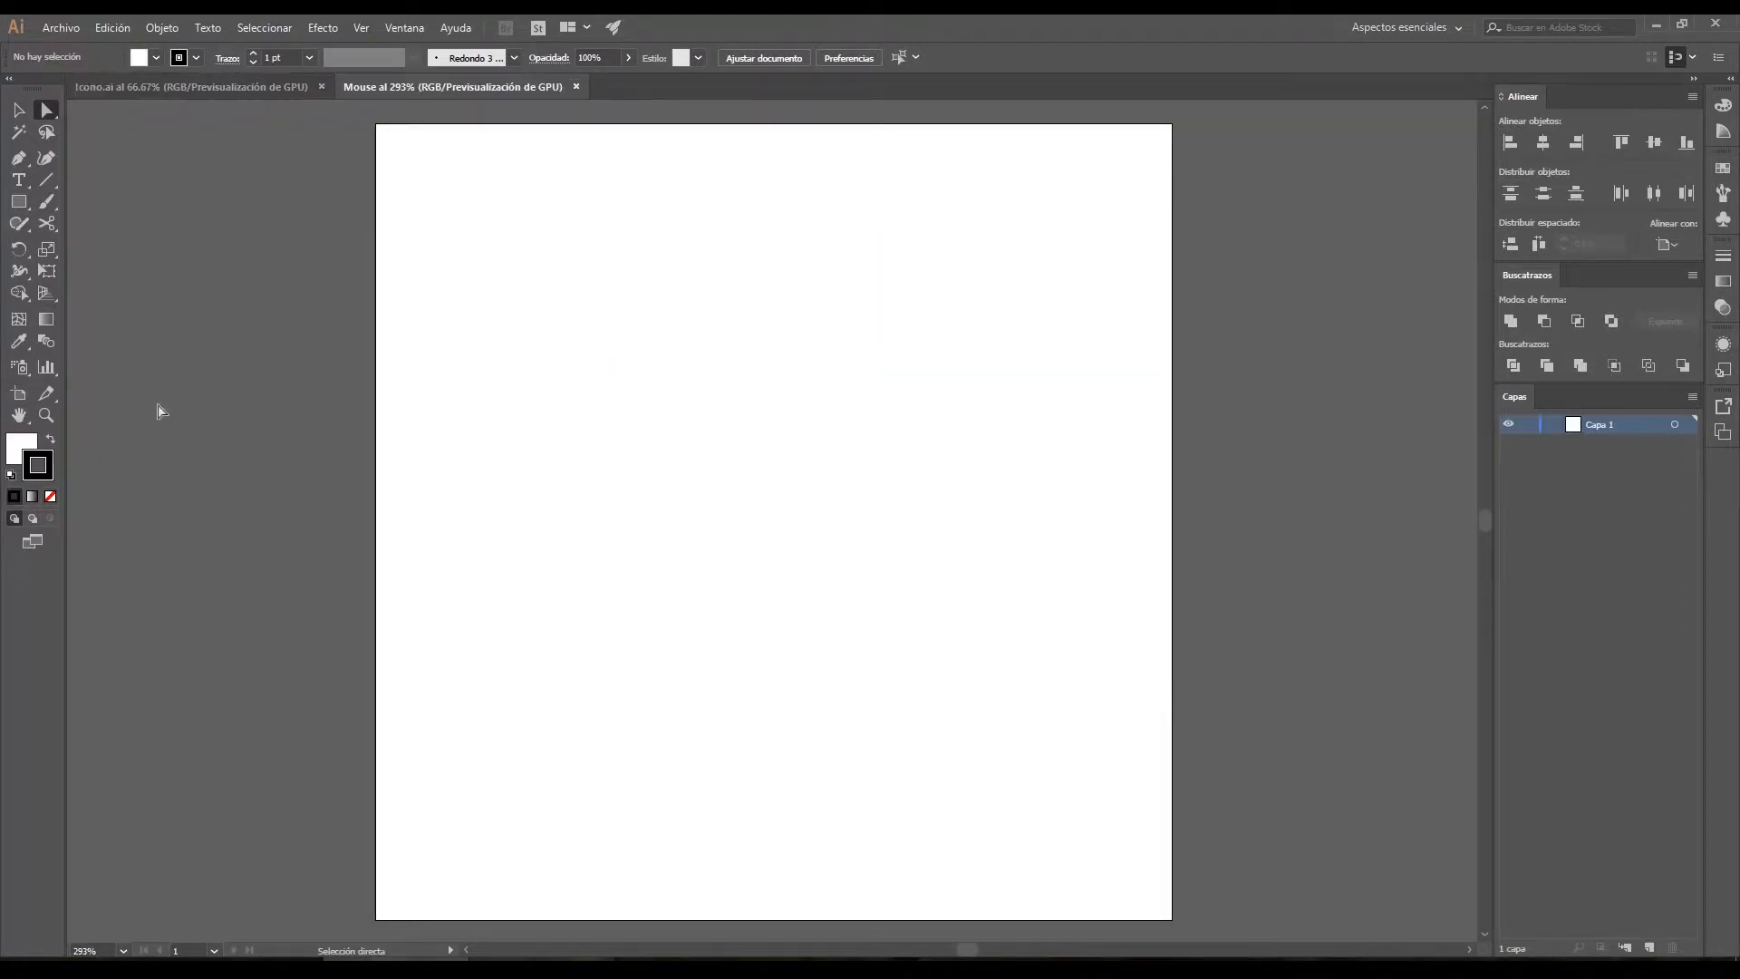
Draw a 120 × 120 px square on the artboard with the Rectangle tool.
key("z")
left_click(830, 516, "alt")
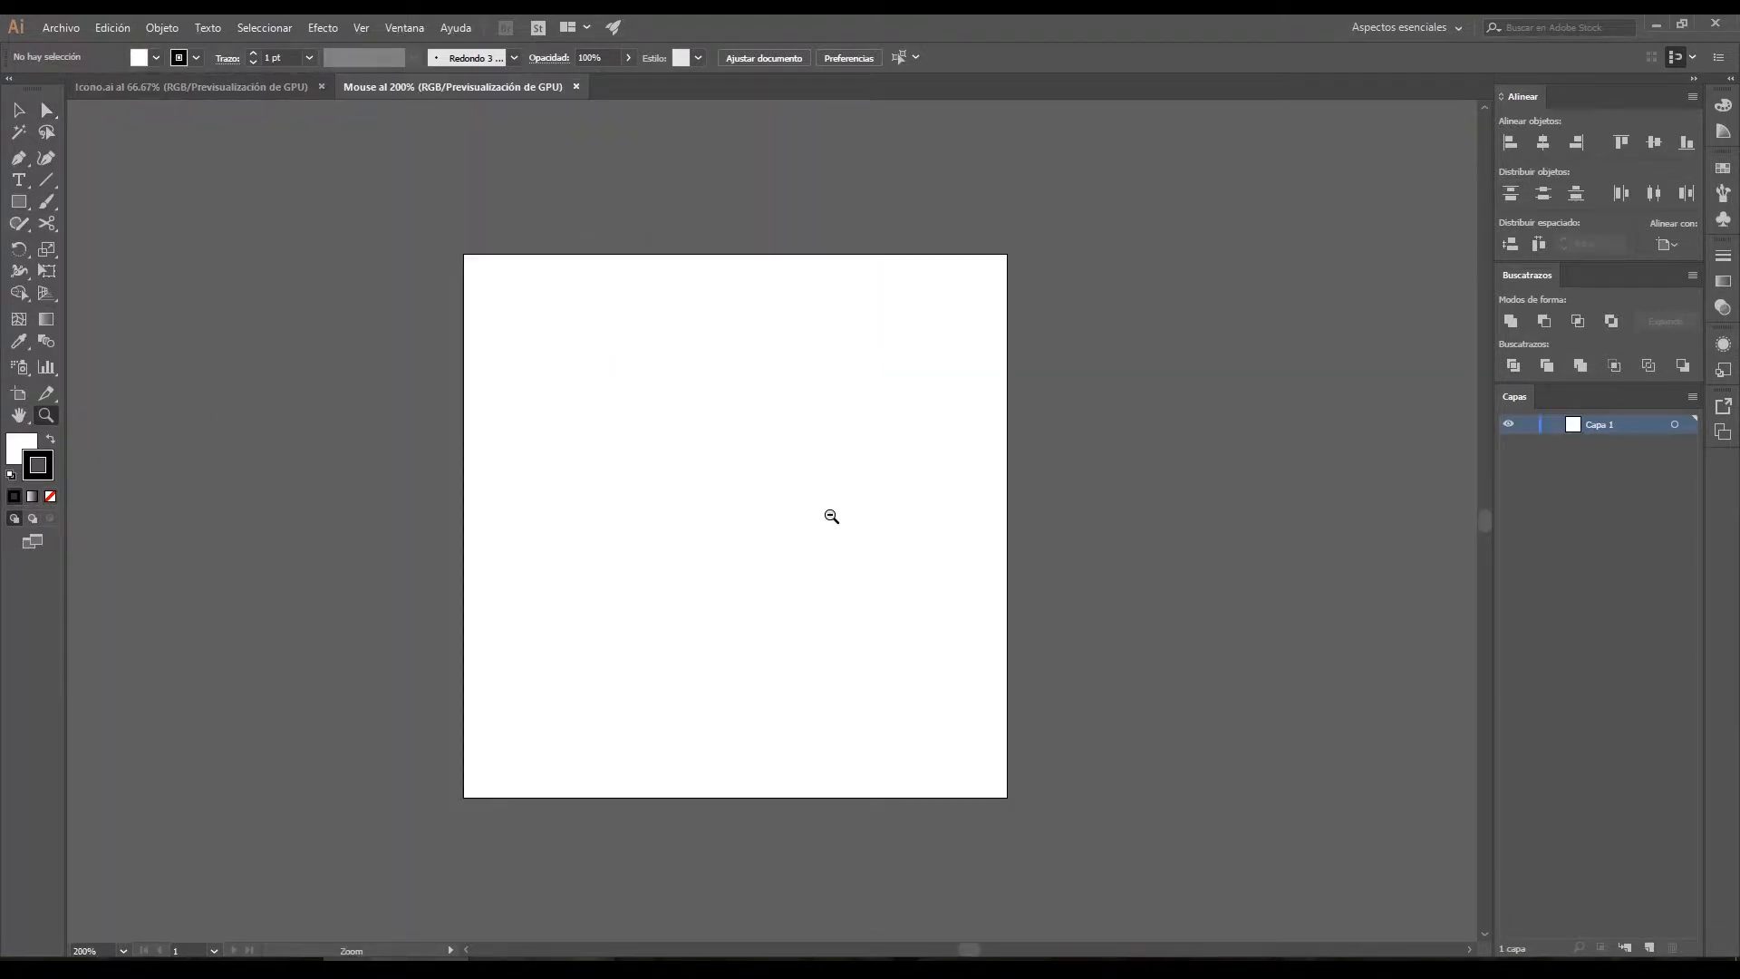
left_click(22, 205)
left_click(708, 508)
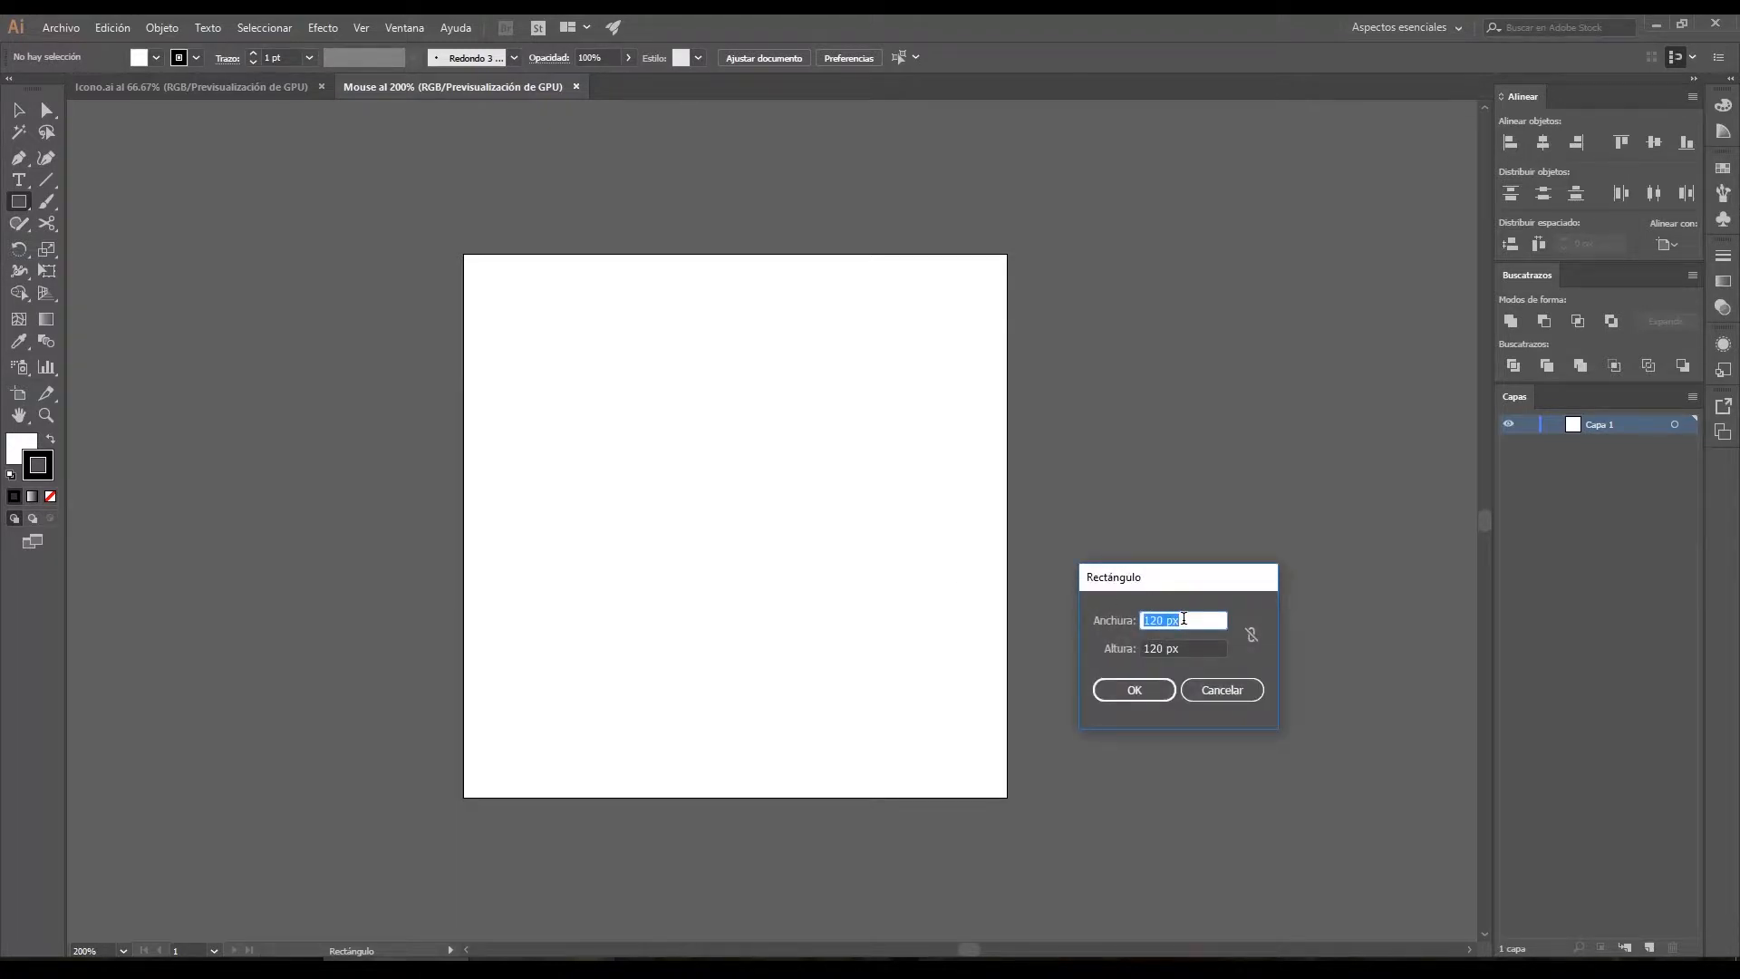
left_click(1140, 690)
left_click(19, 110)
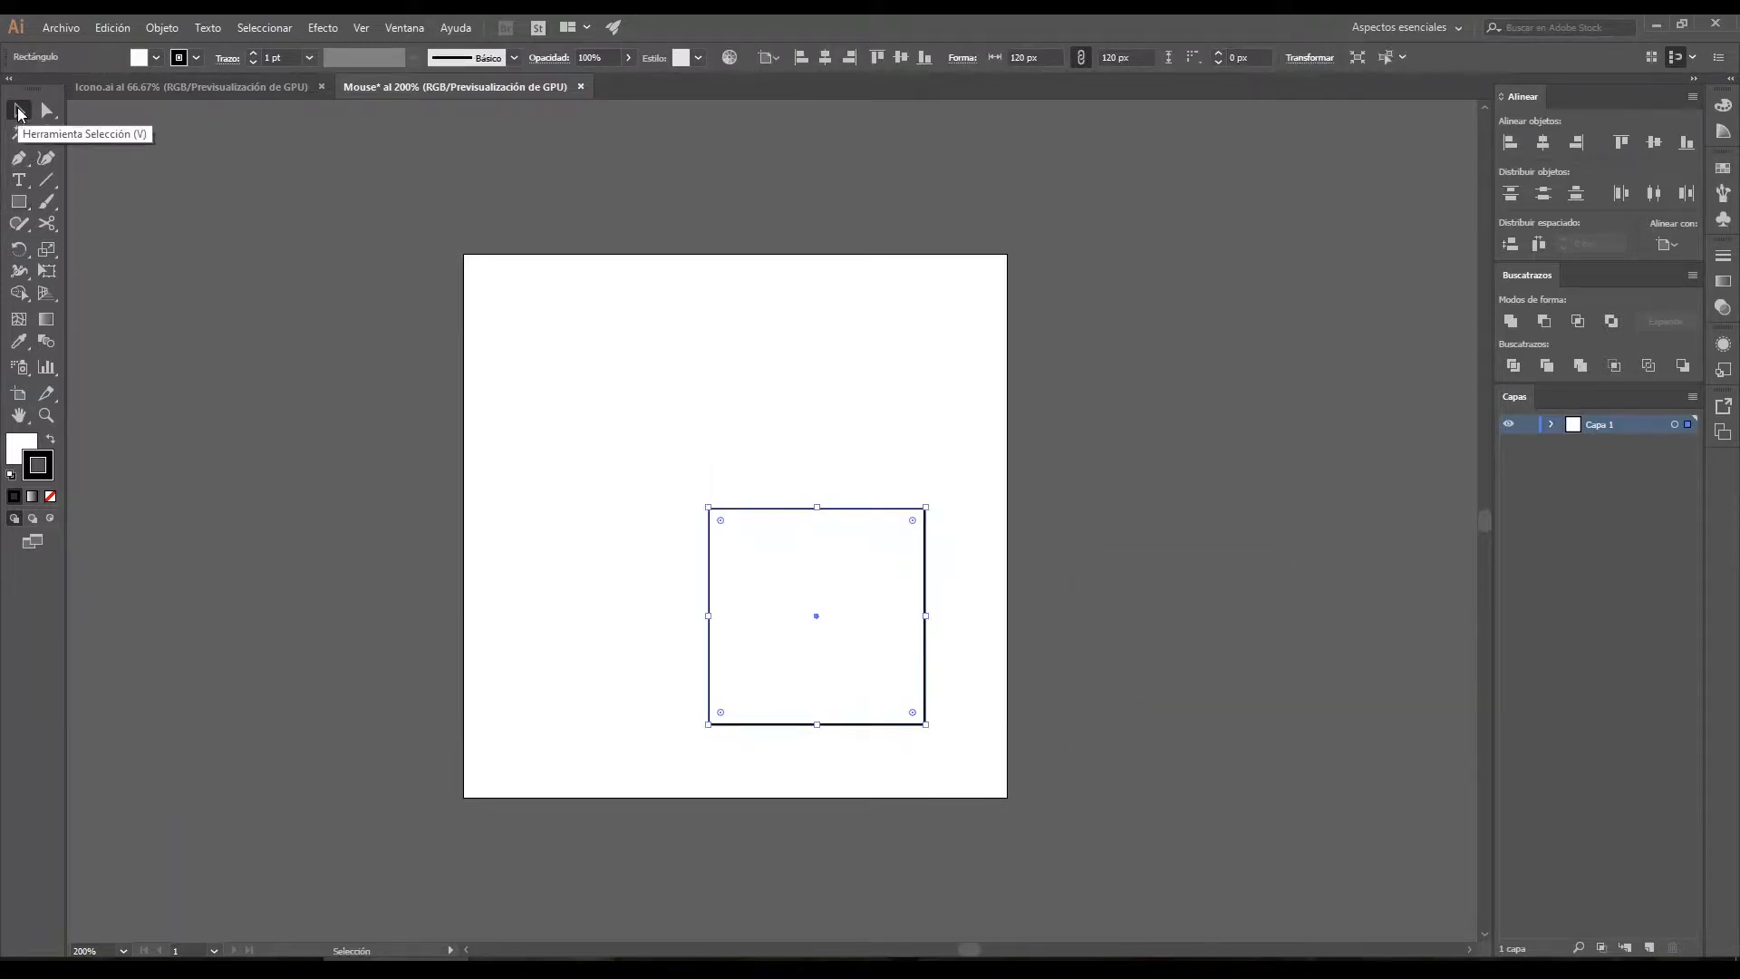
left_click(25, 442)
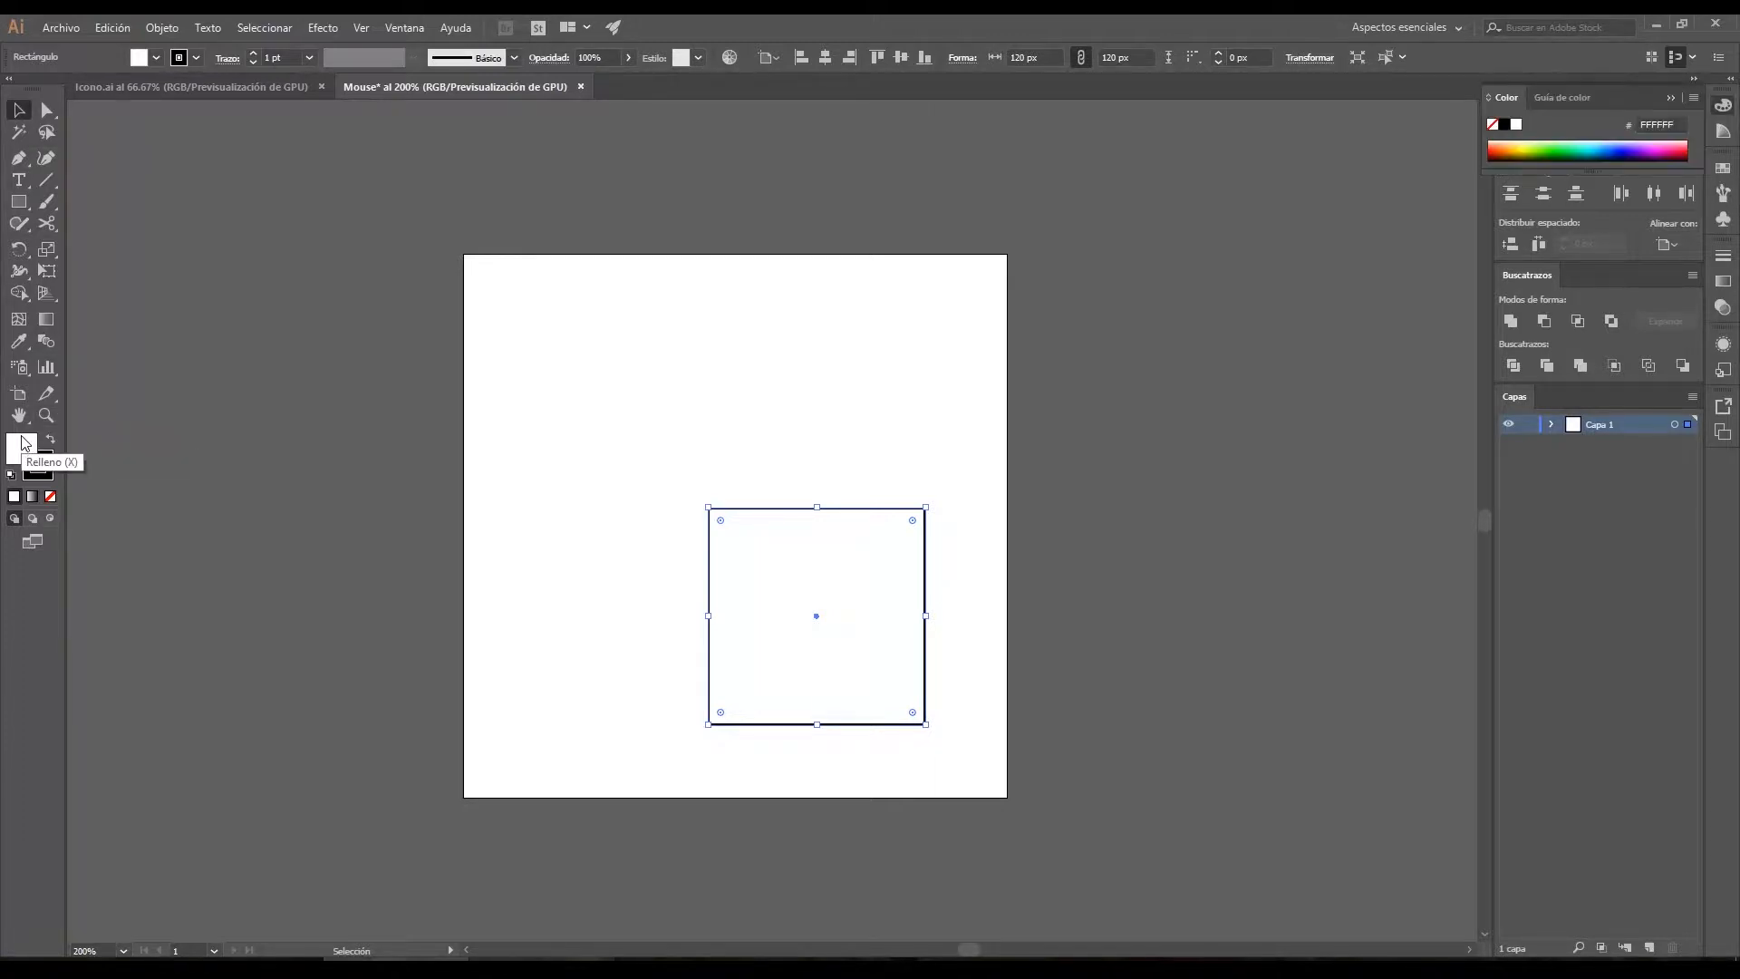
left_click(38, 464)
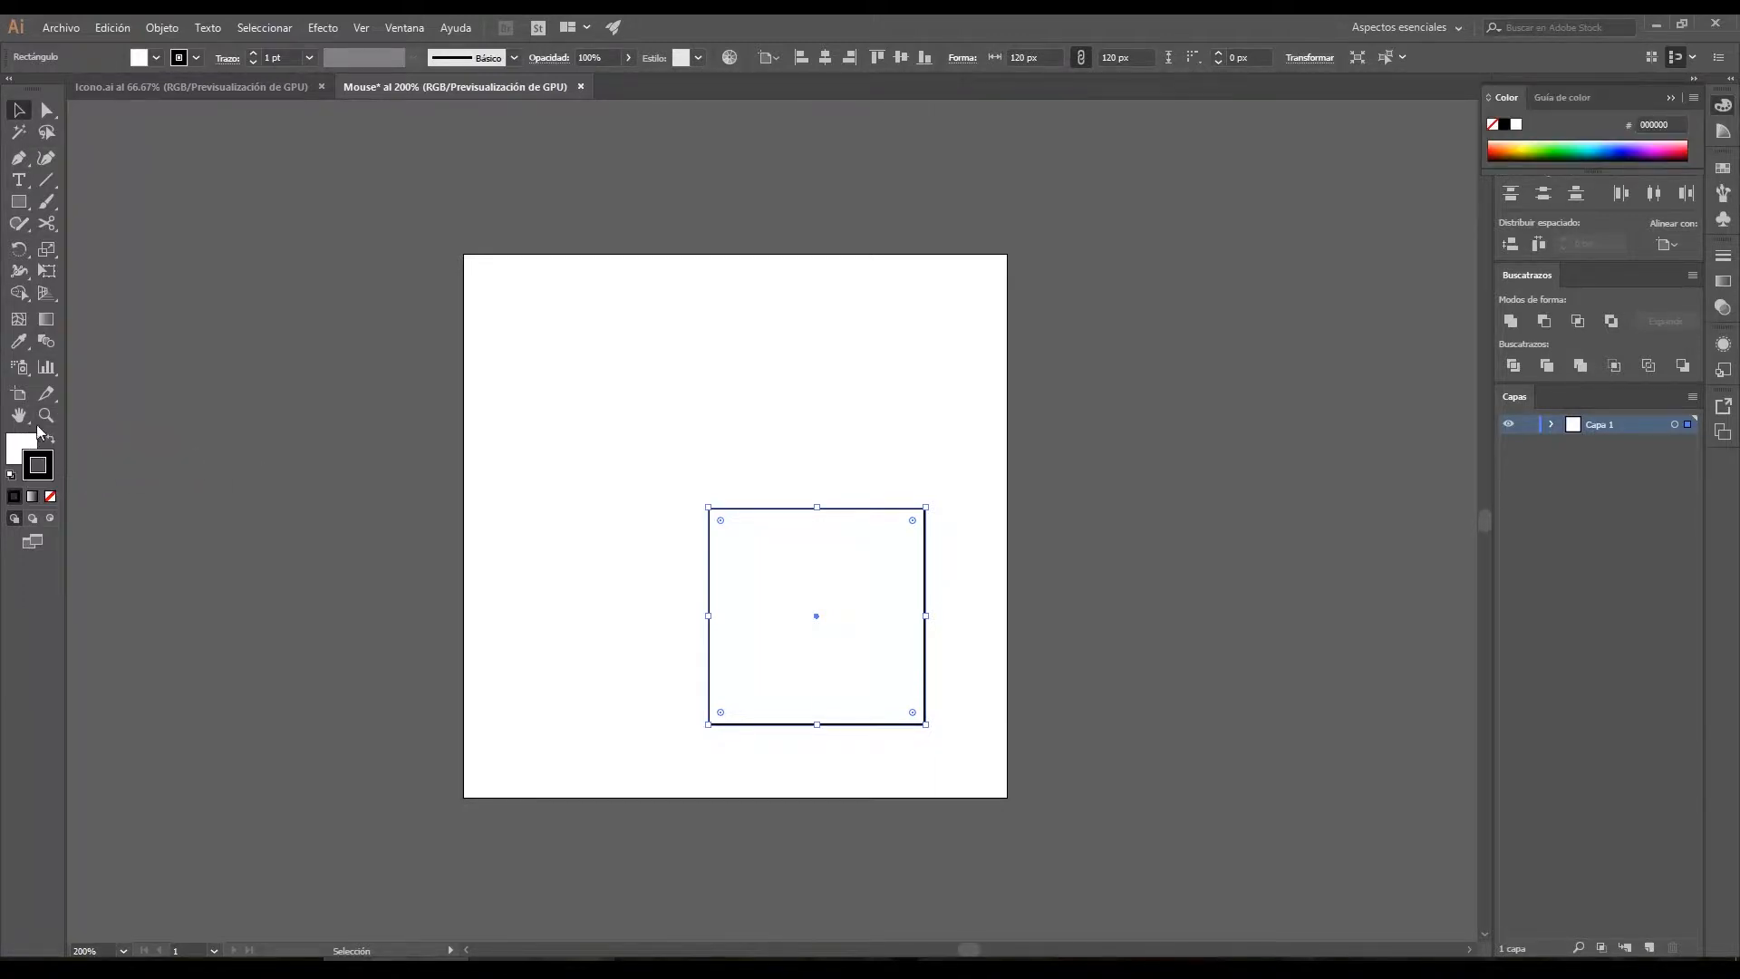
left_click(20, 446)
left_click(38, 464)
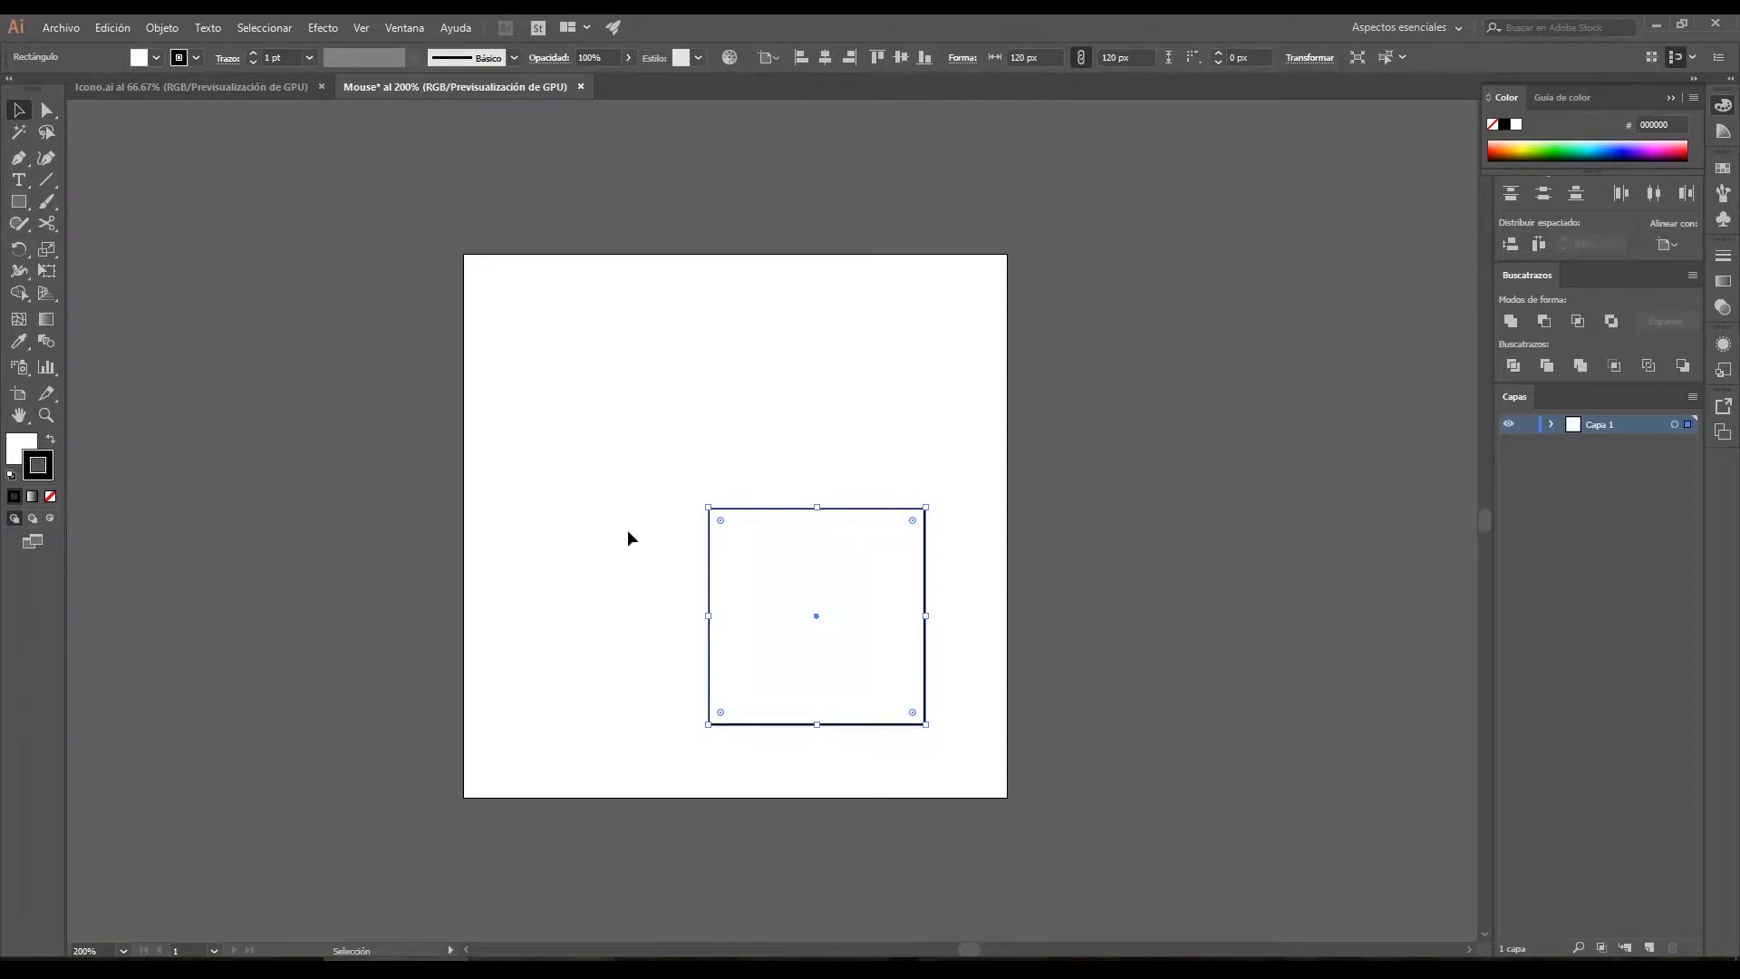
left_click(1672, 99)
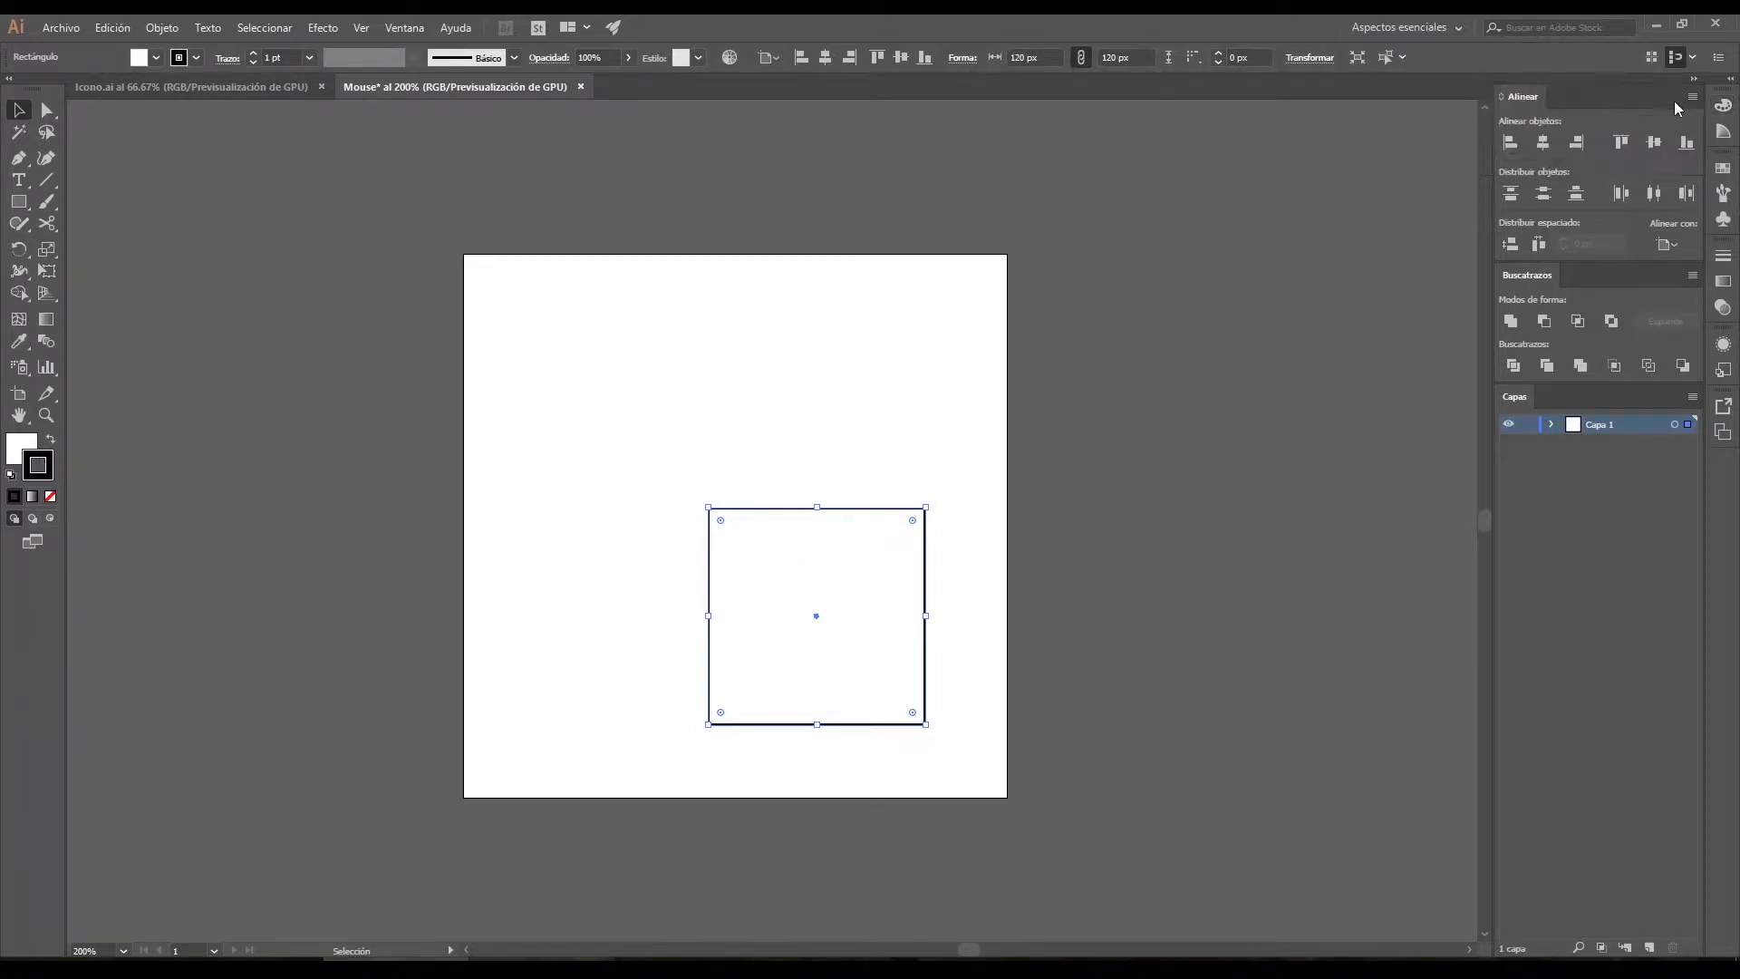
Centre the square horizontally on the artboard and move it up to a centre of about Y 126 px.
left_click(1545, 142)
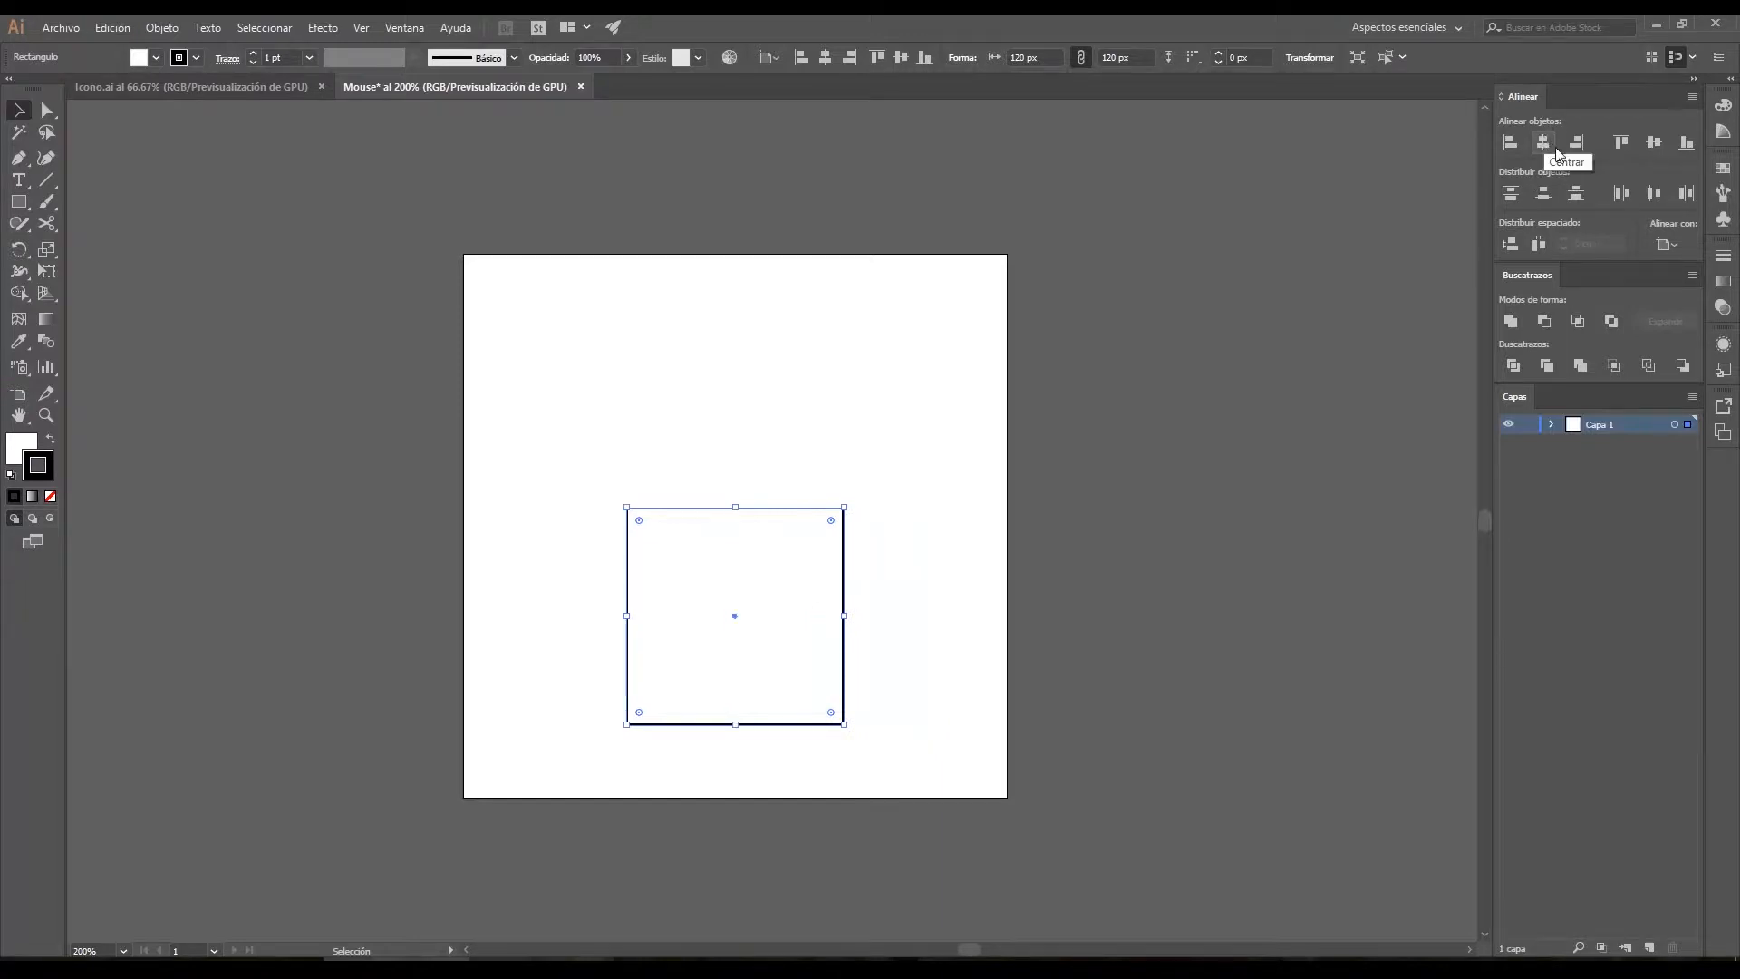
left_click(1666, 243)
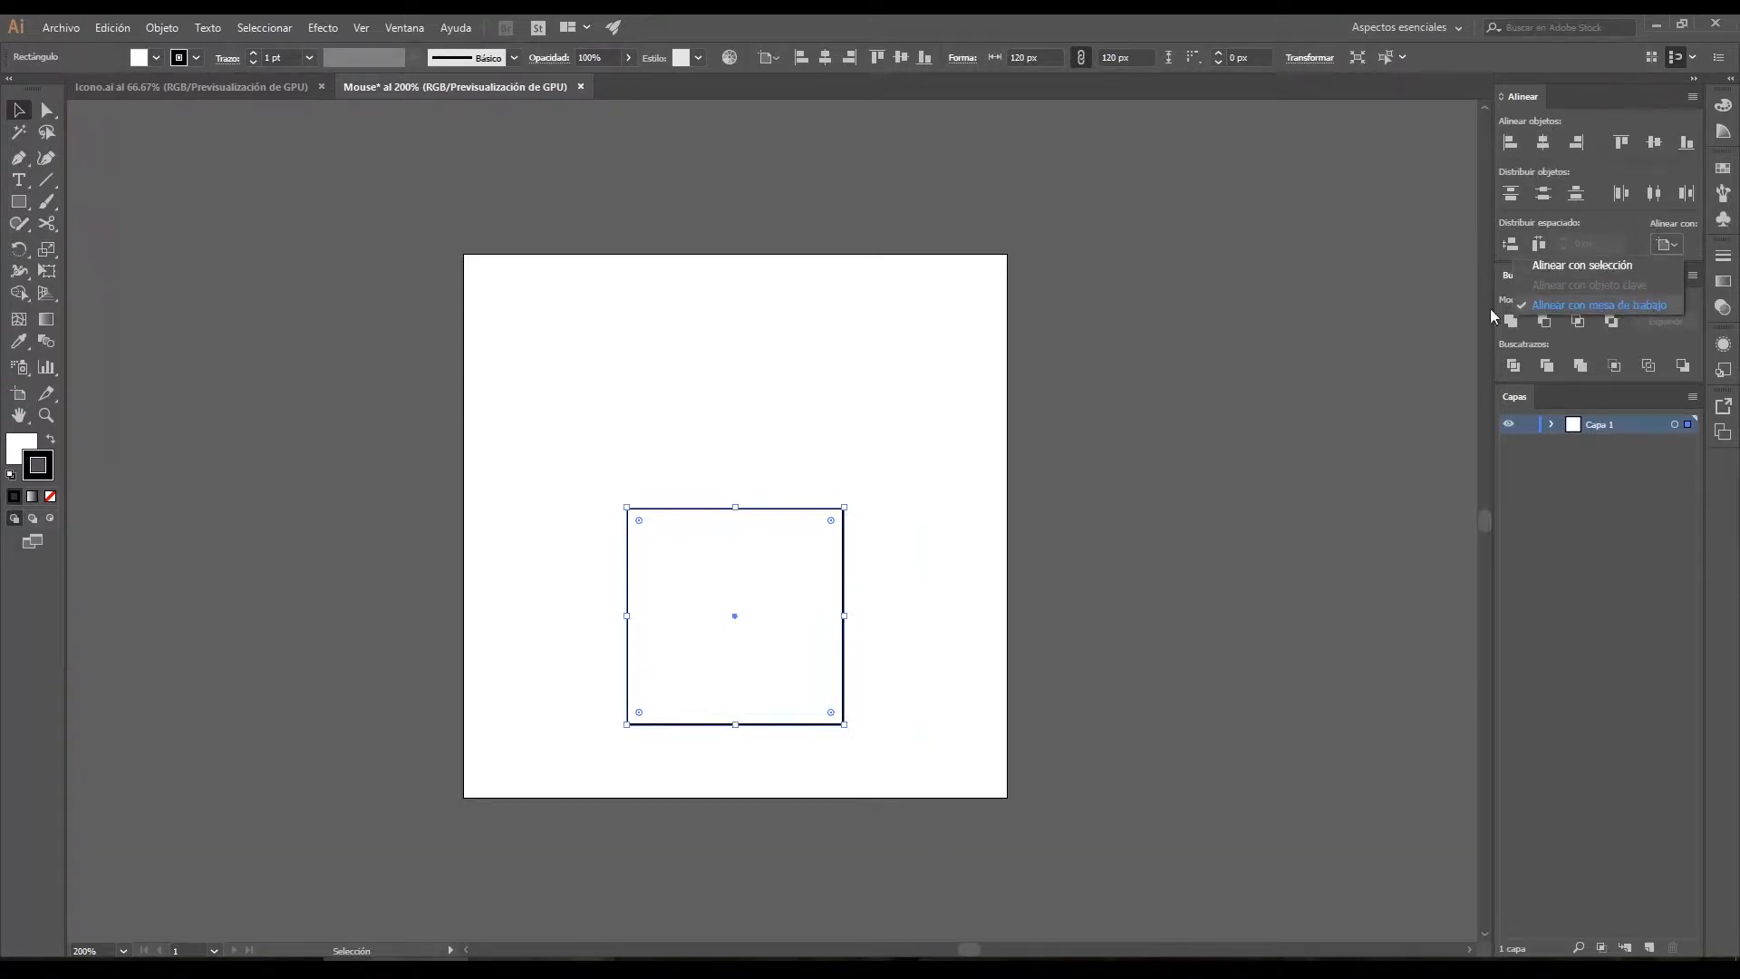
left_click(818, 557)
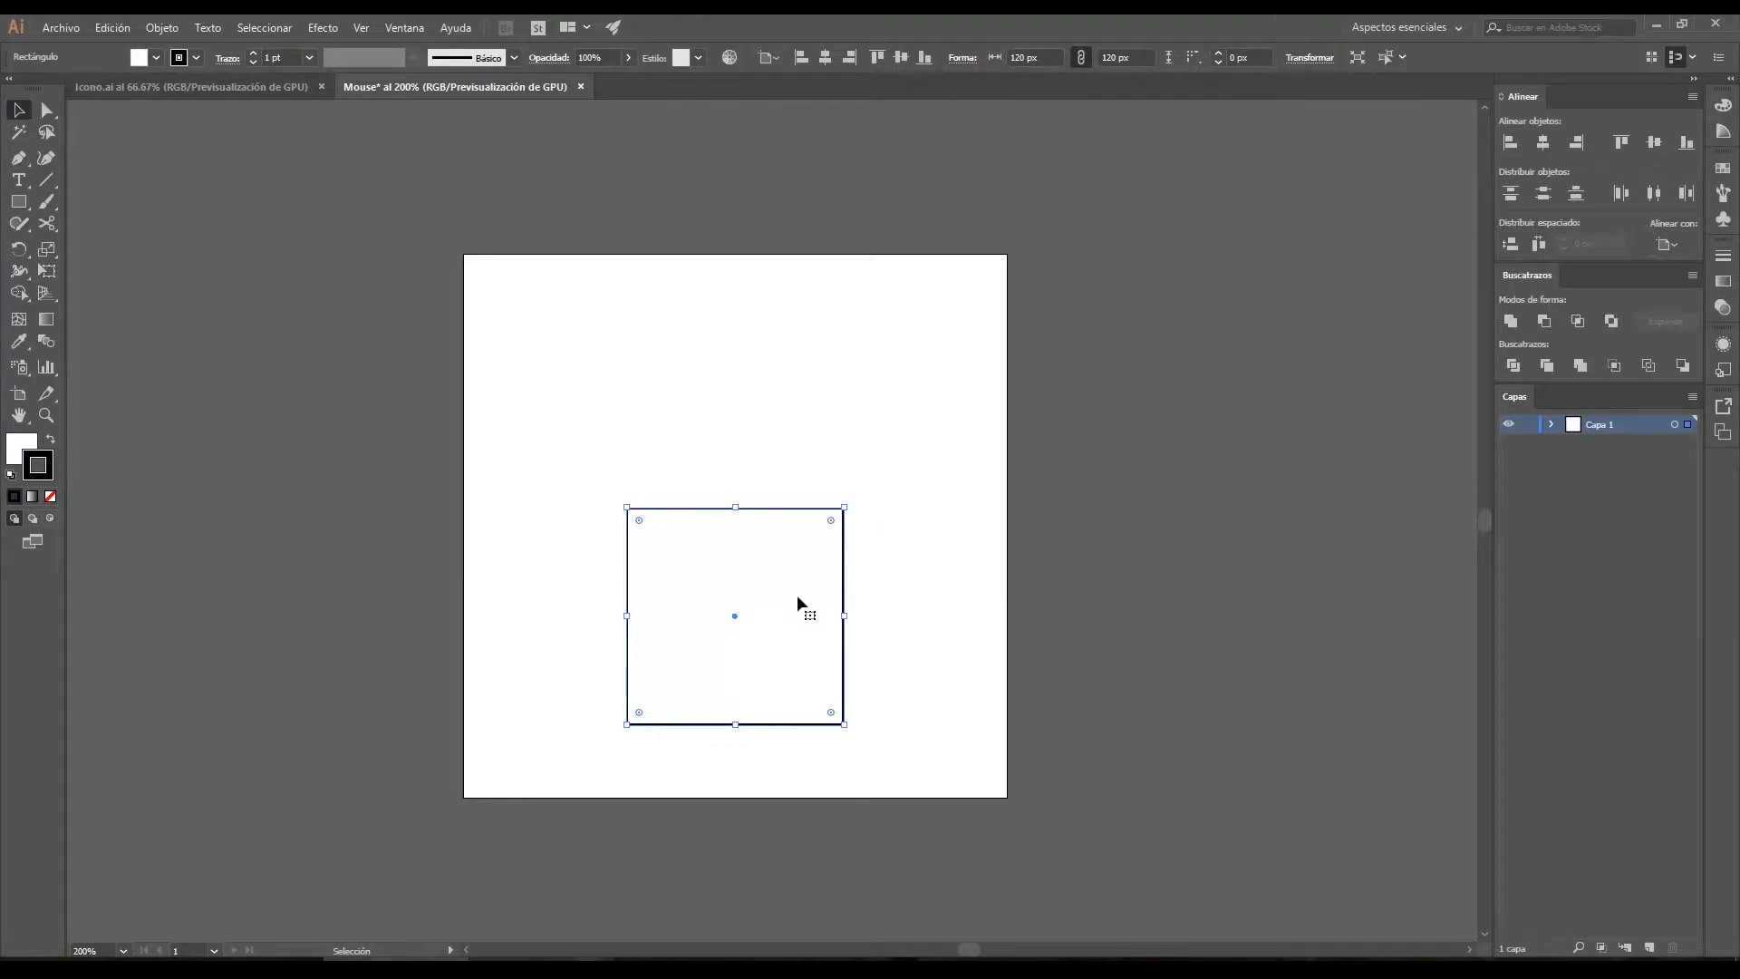
left_click_drag(791, 618, 807, 488)
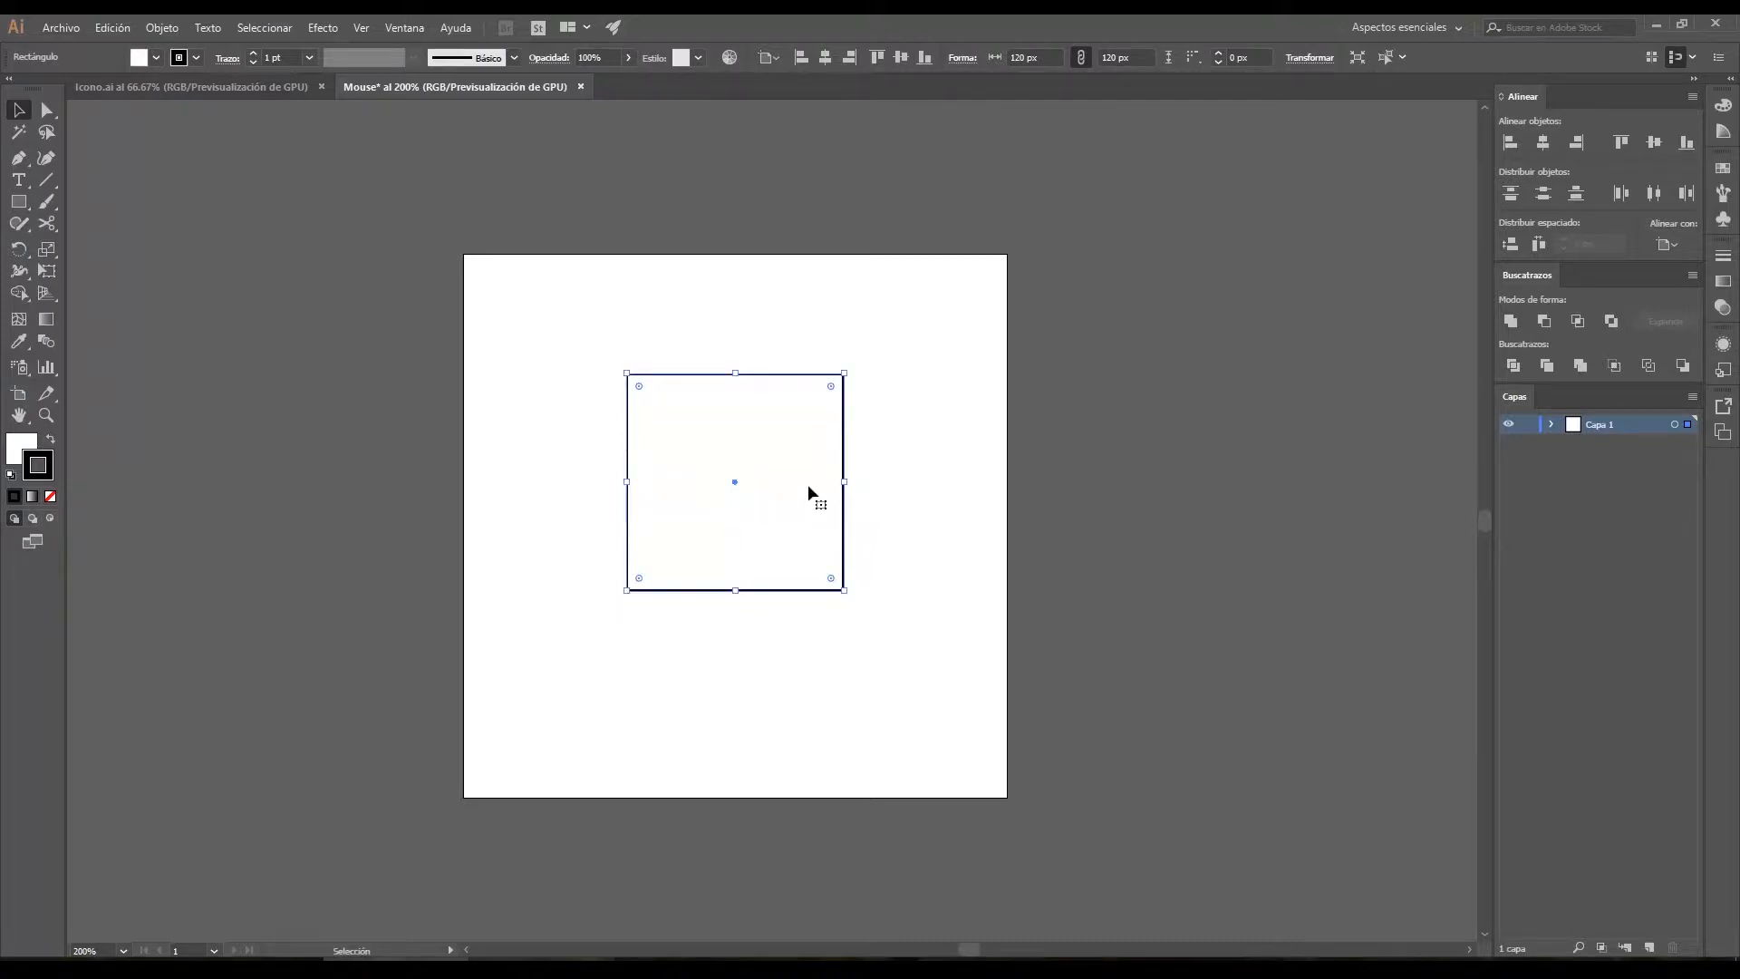
Move the square's upper-right anchor point horizontally 60 px to the middle of its top edge.
left_click(47, 111)
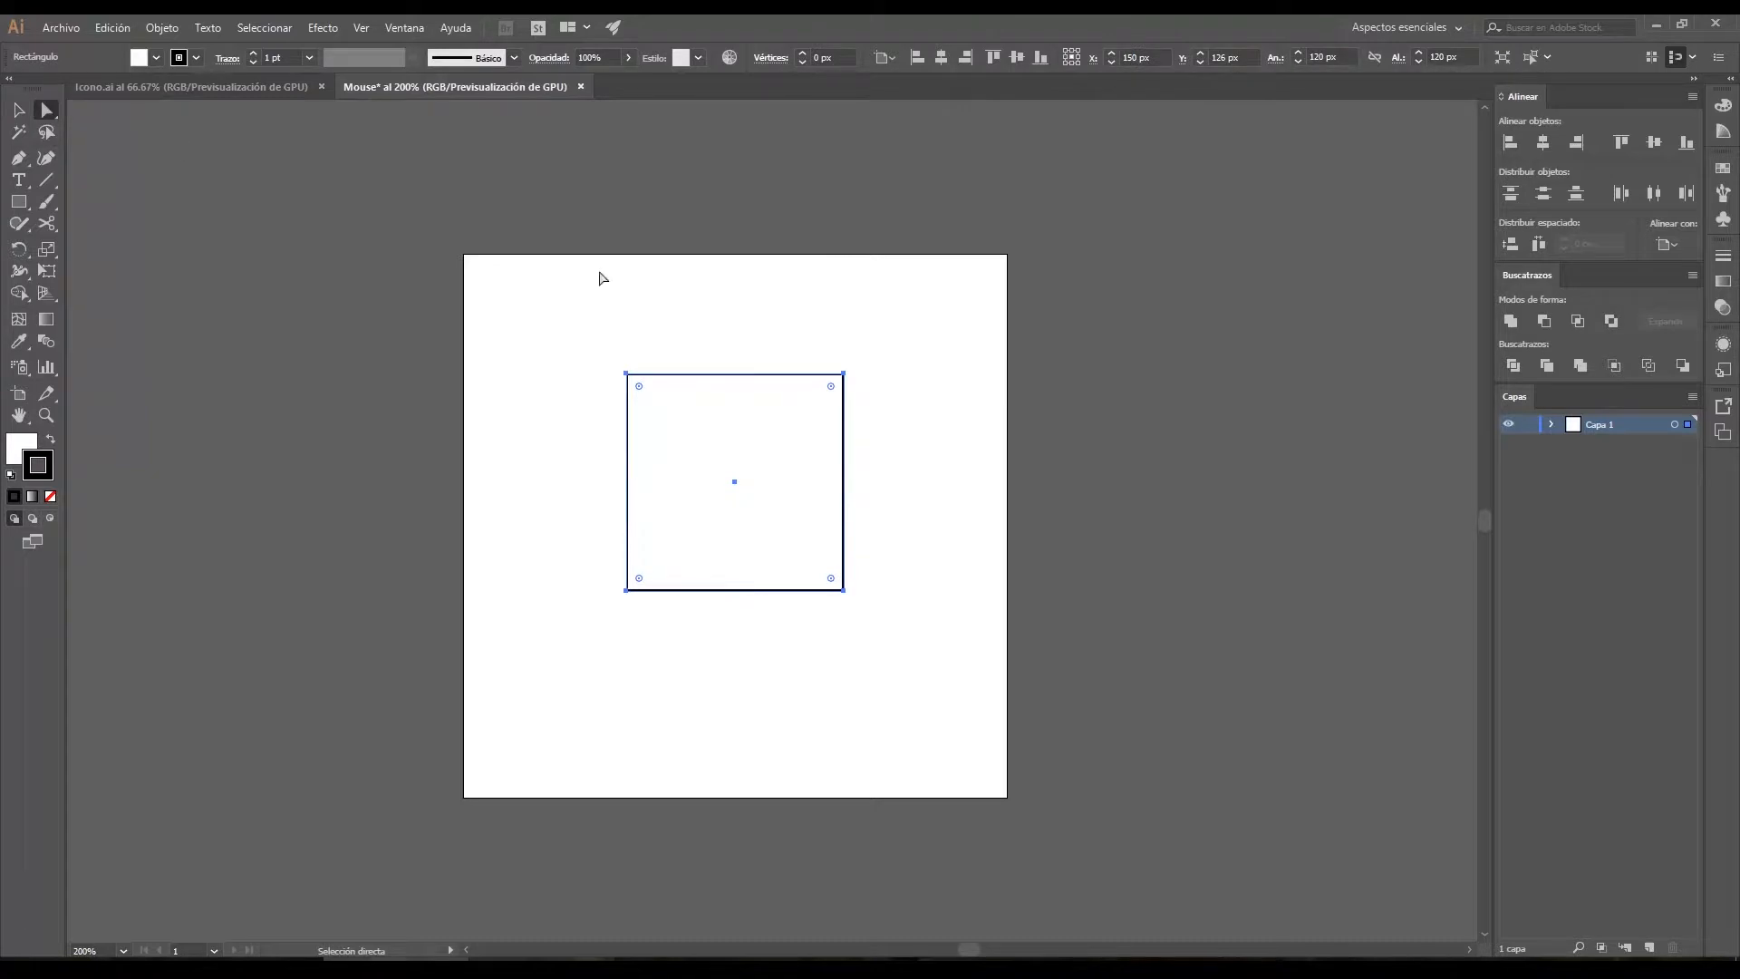
left_click(845, 374)
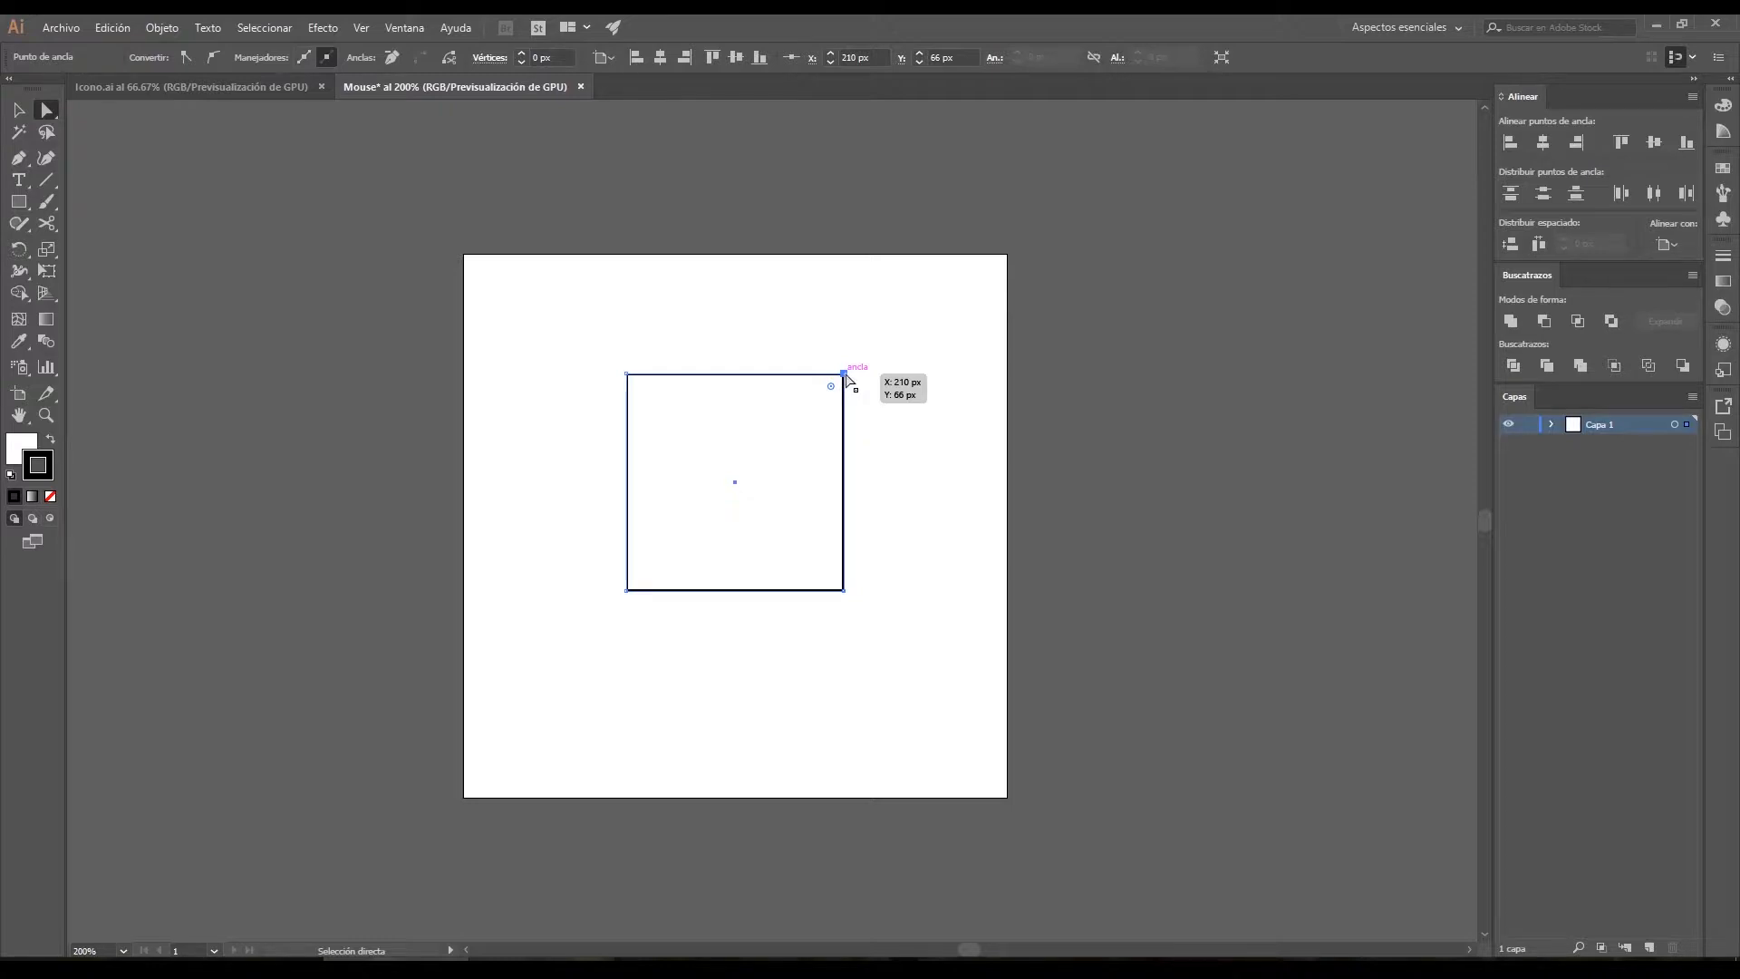
left_click_drag(846, 374, 736, 382)
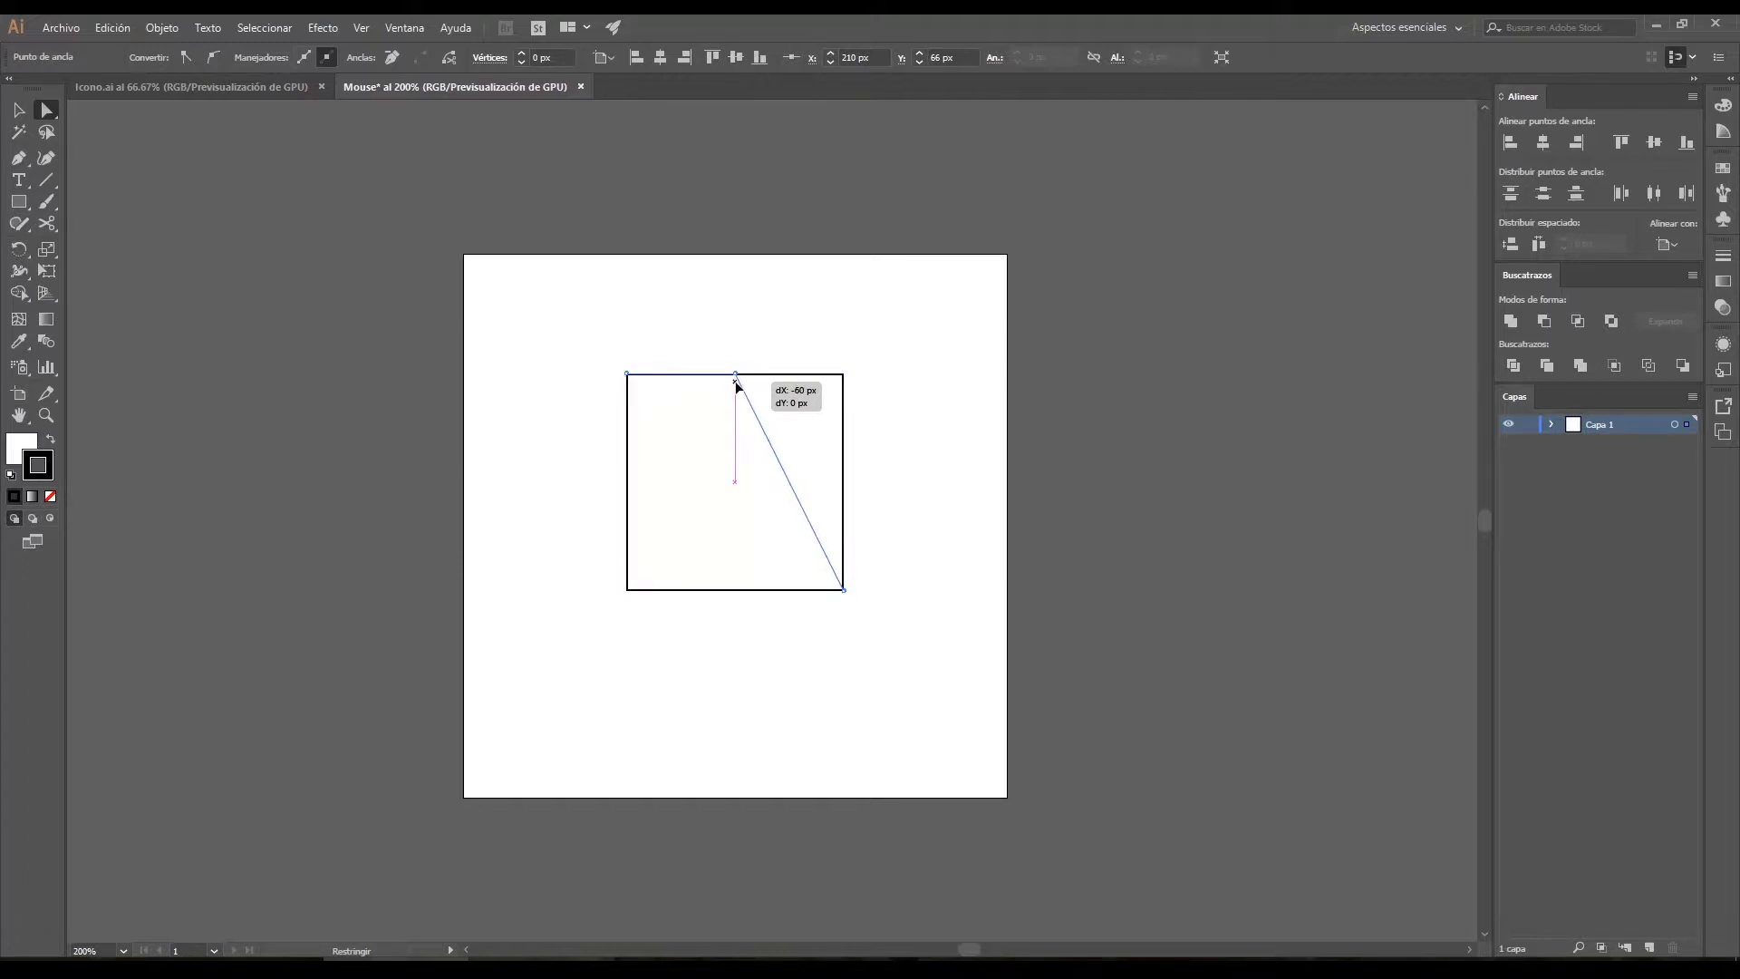
left_click_drag(736, 382, 735, 374)
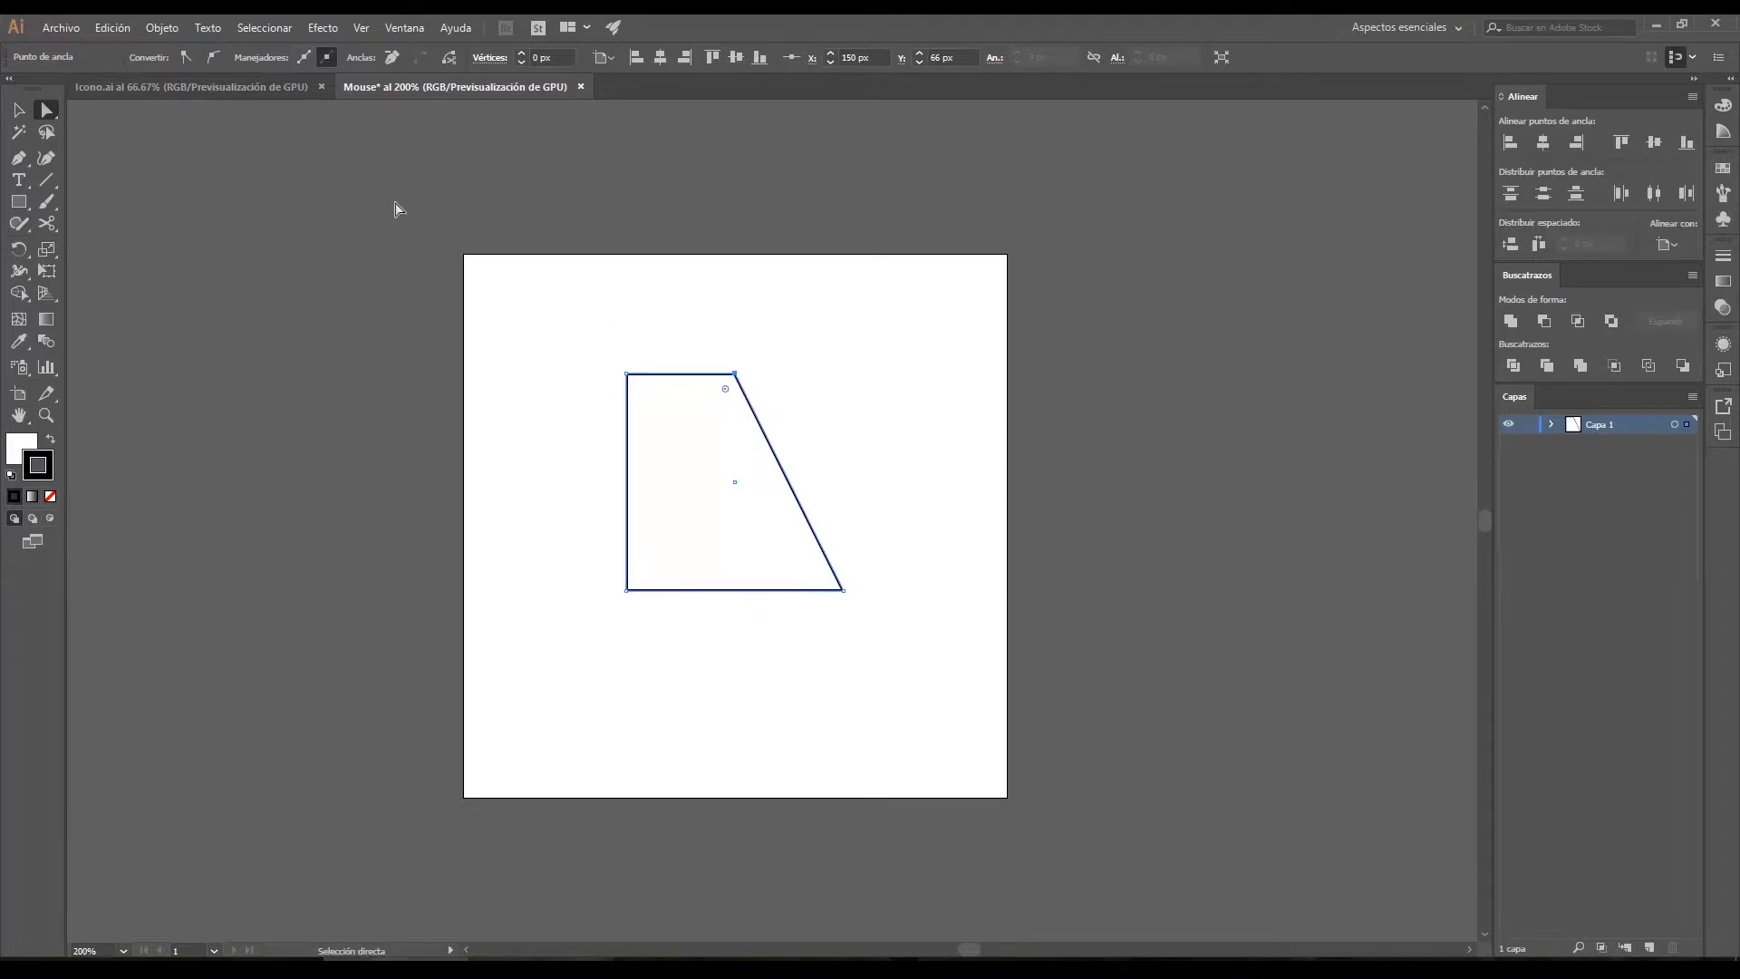
left_click(367, 33)
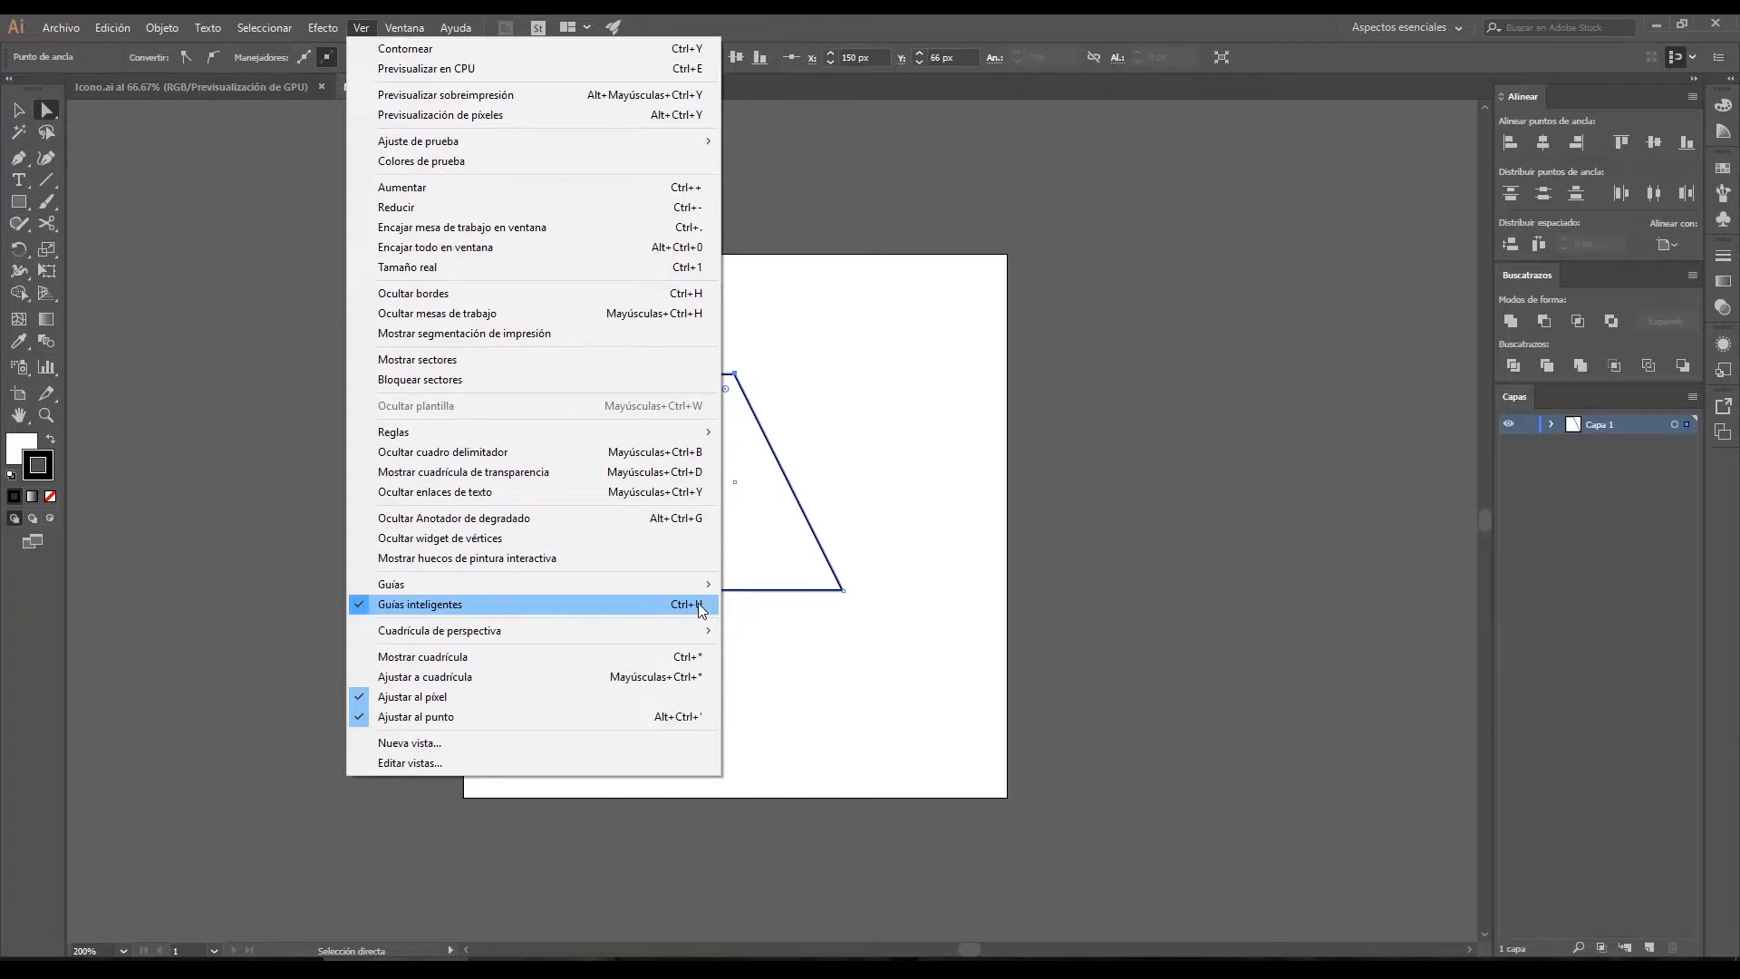
left_click(736, 376)
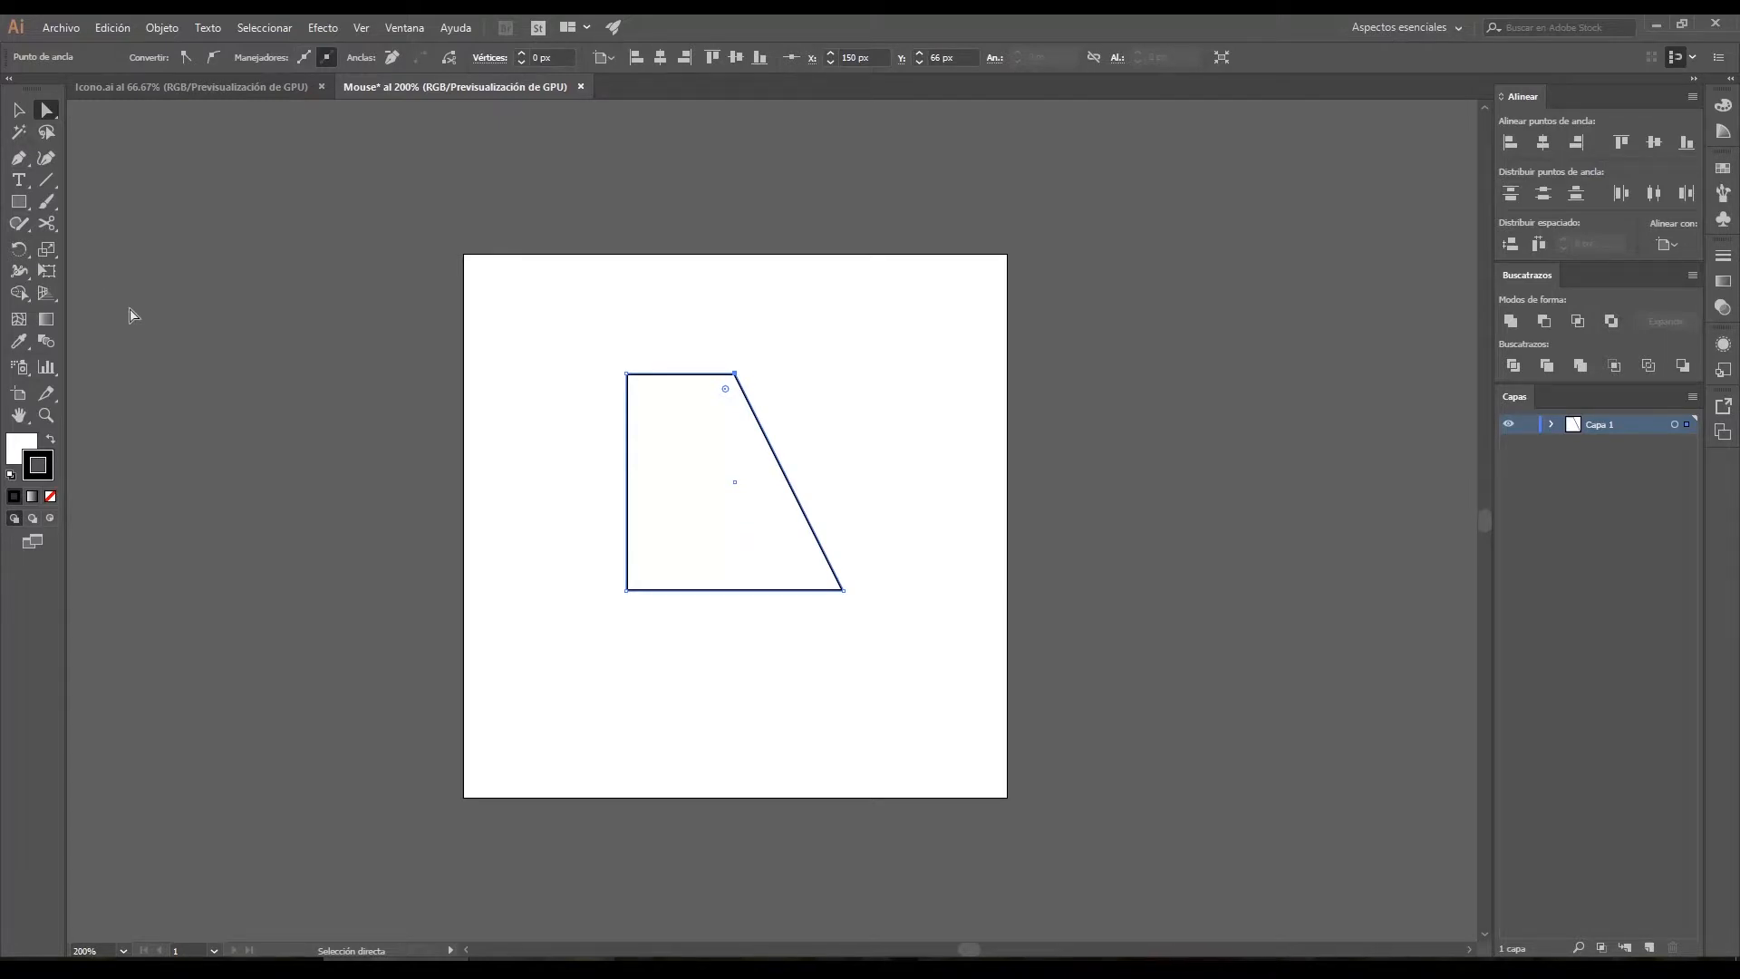
Delete the shape's upper-left anchor point with the Pen tool to form a triangle.
key("p")
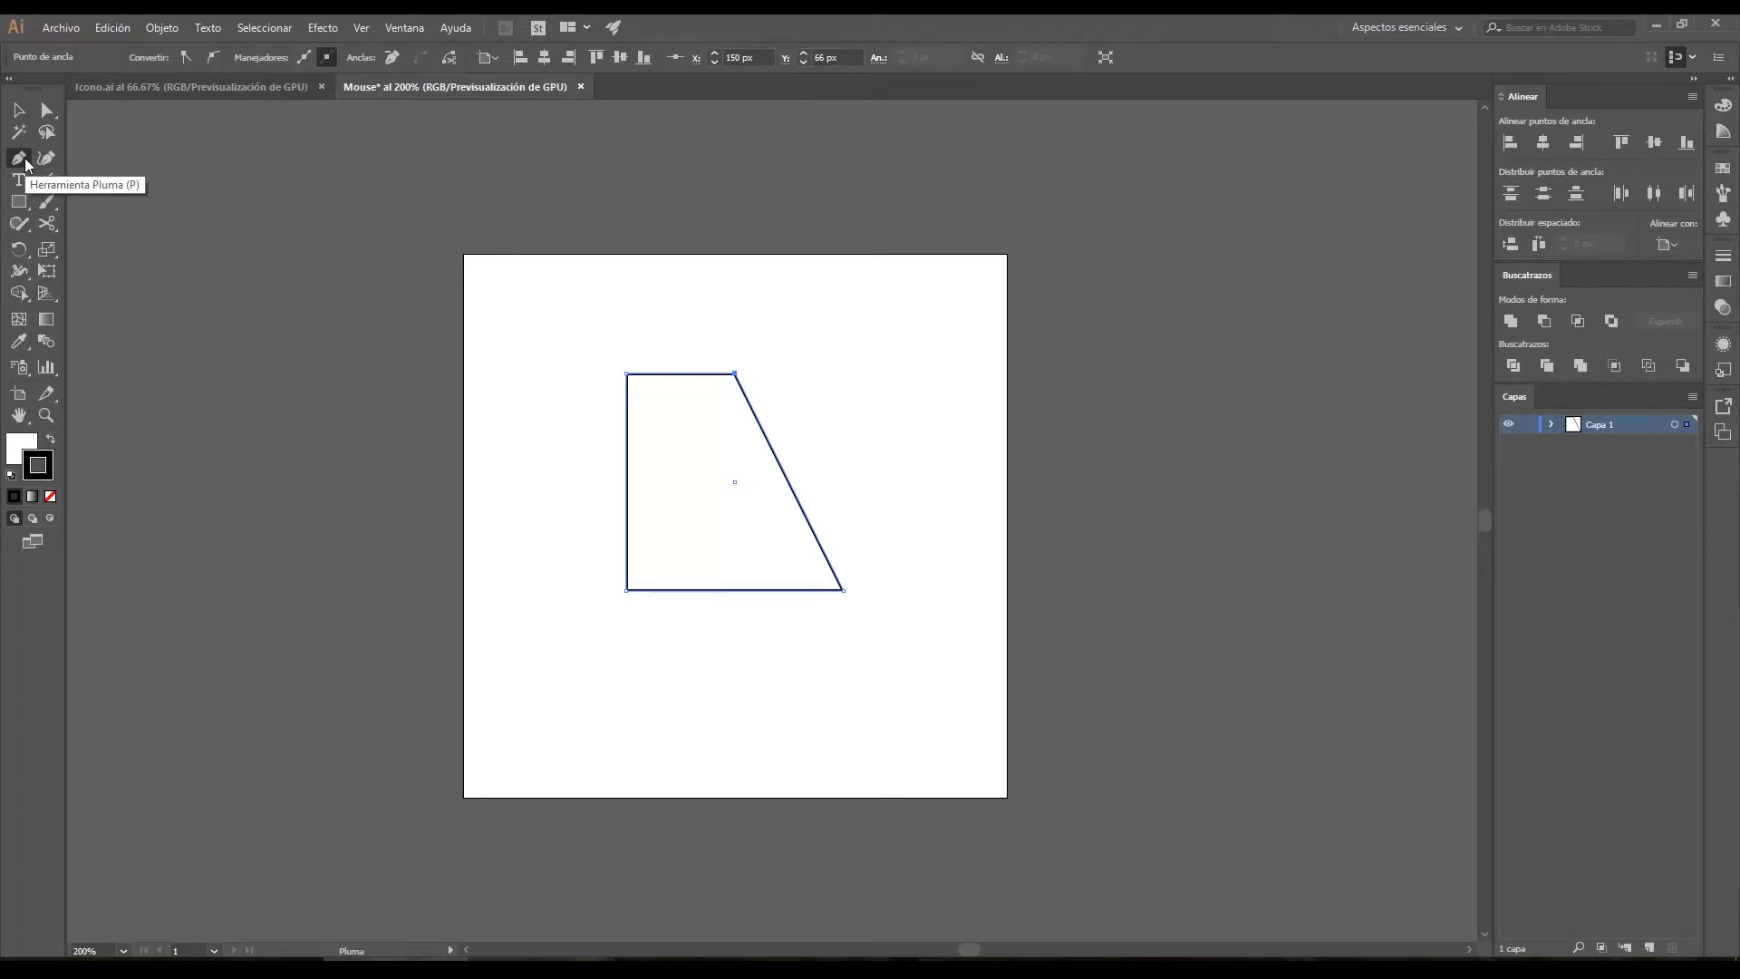
left_click(626, 374)
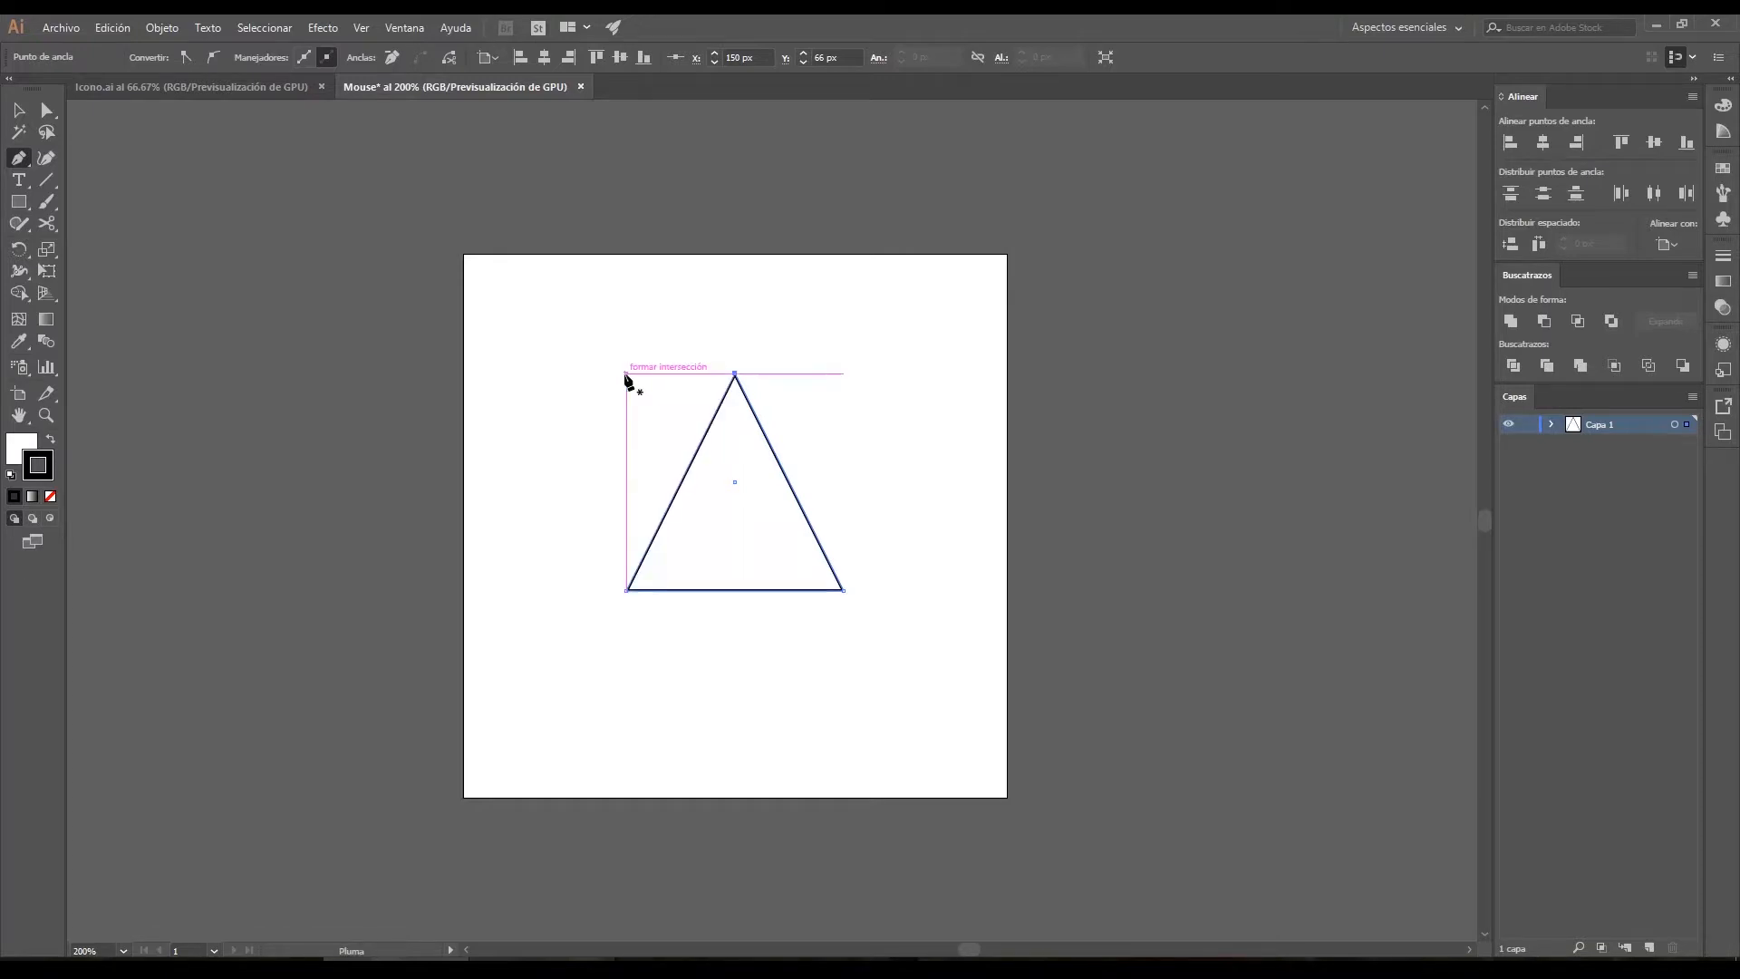
left_click(20, 111)
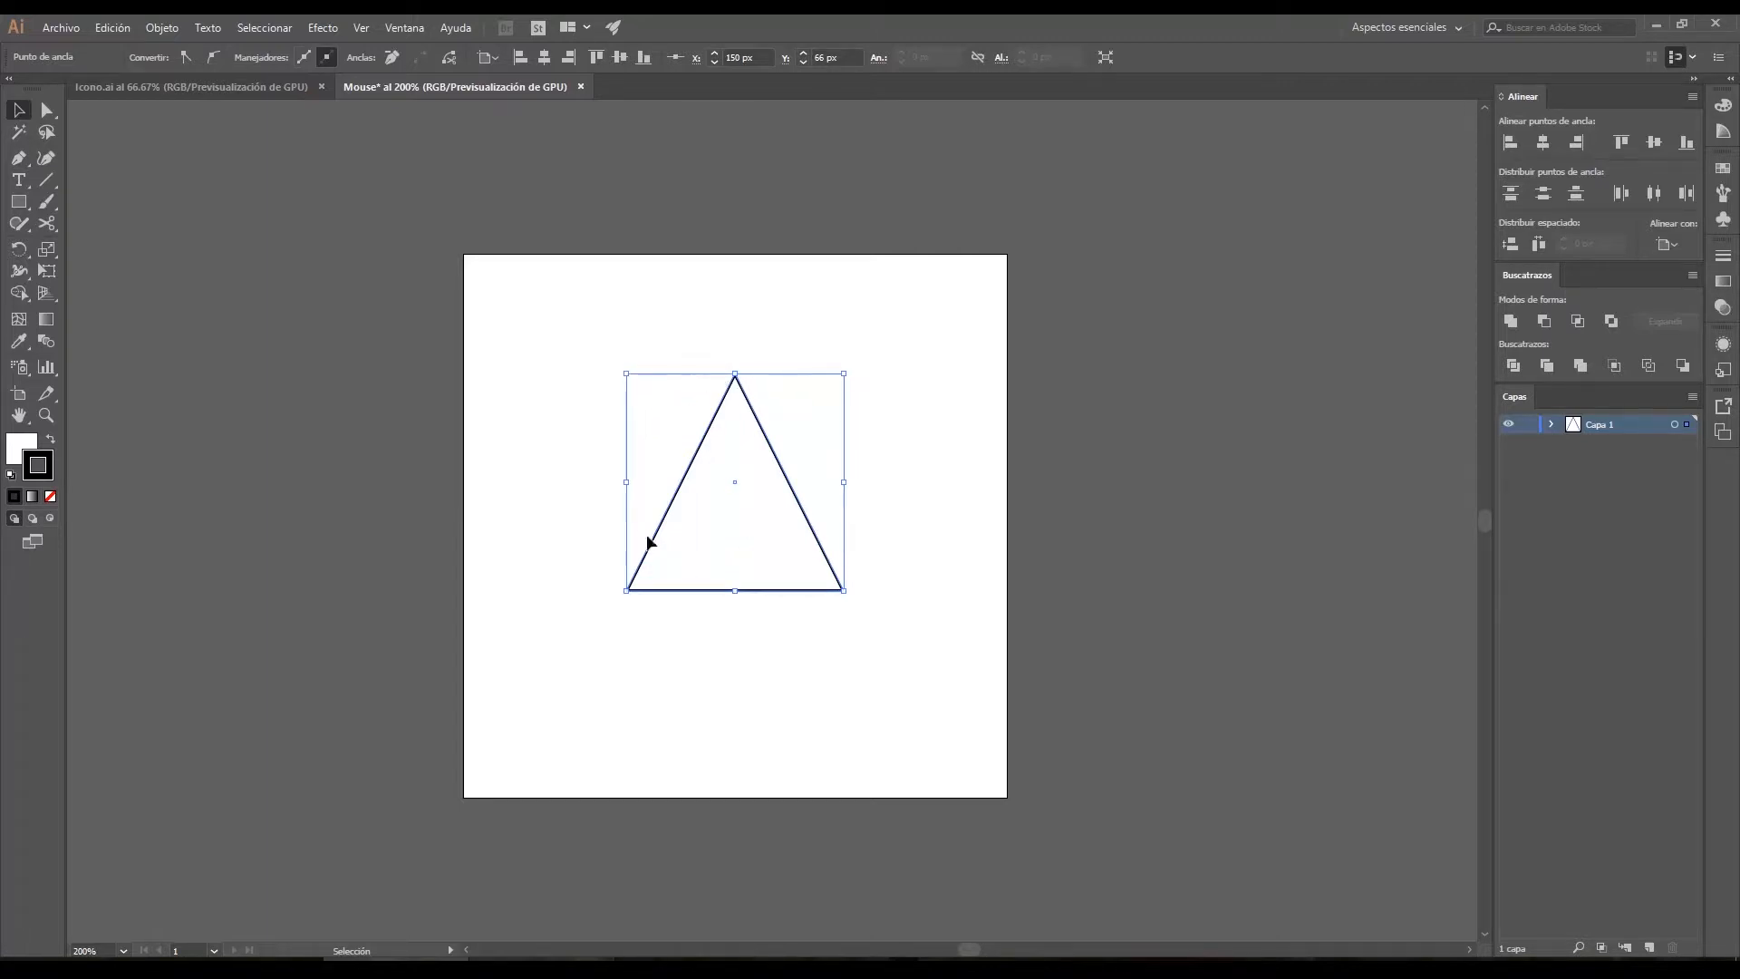
Draw a rectangle 15 px wide and 60 px high beside the triangle.
left_click(18, 201)
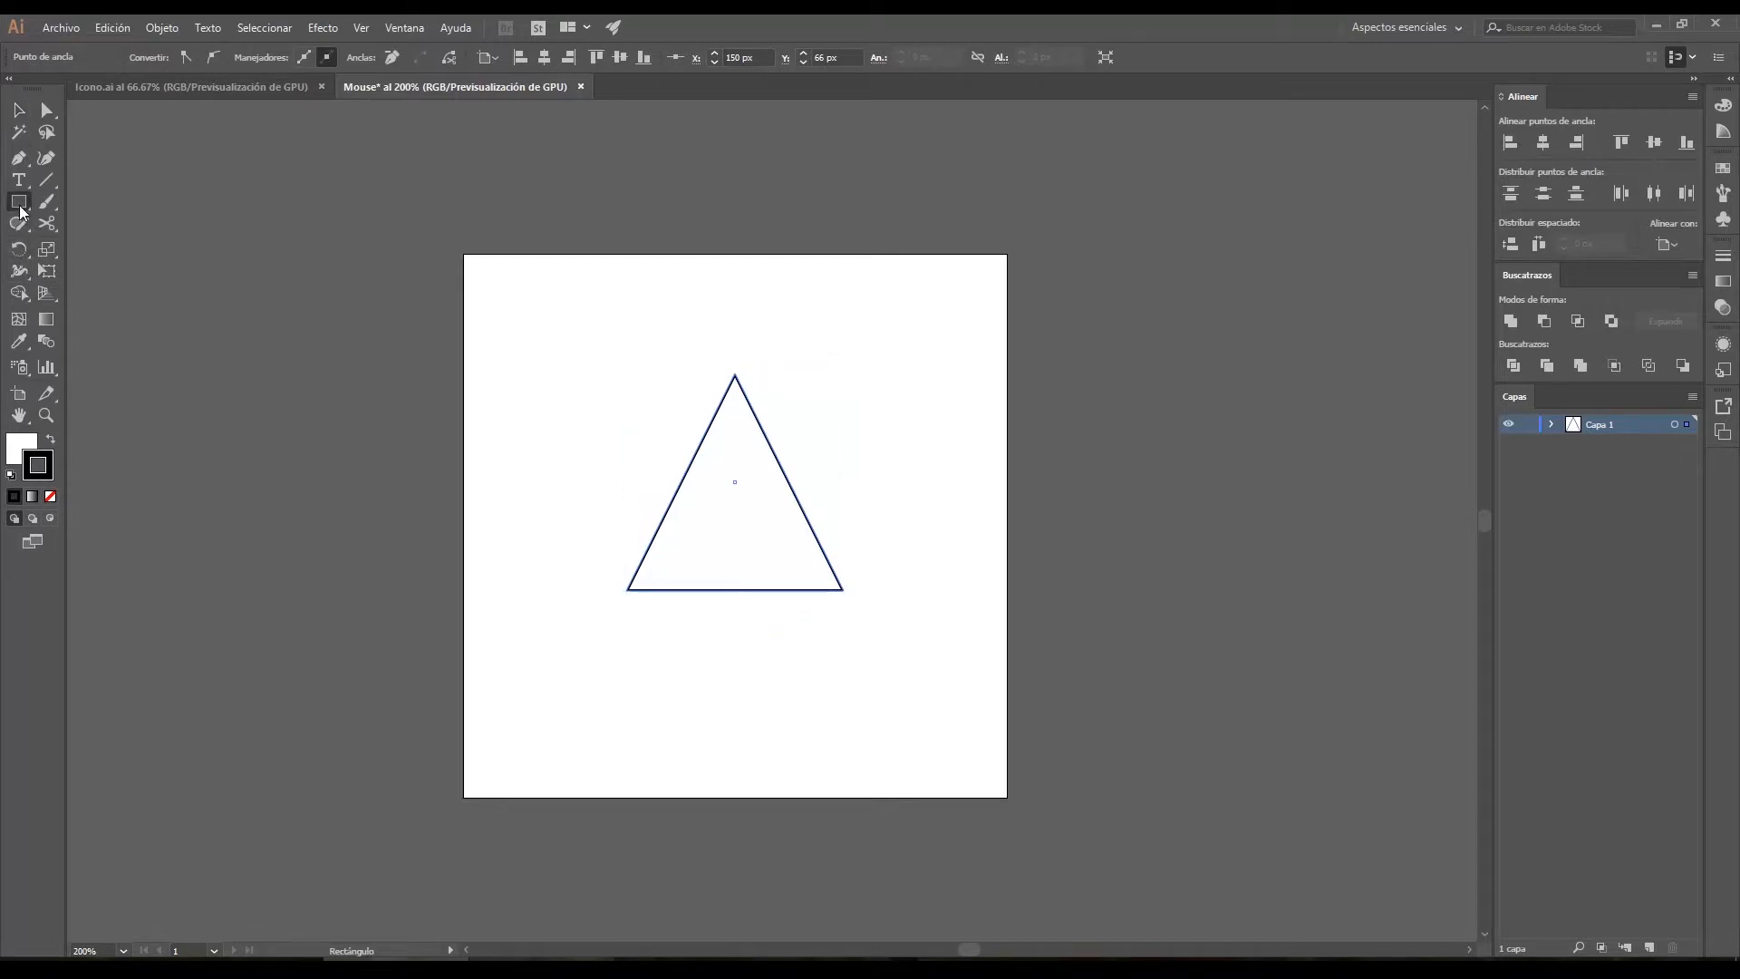
left_click(569, 462)
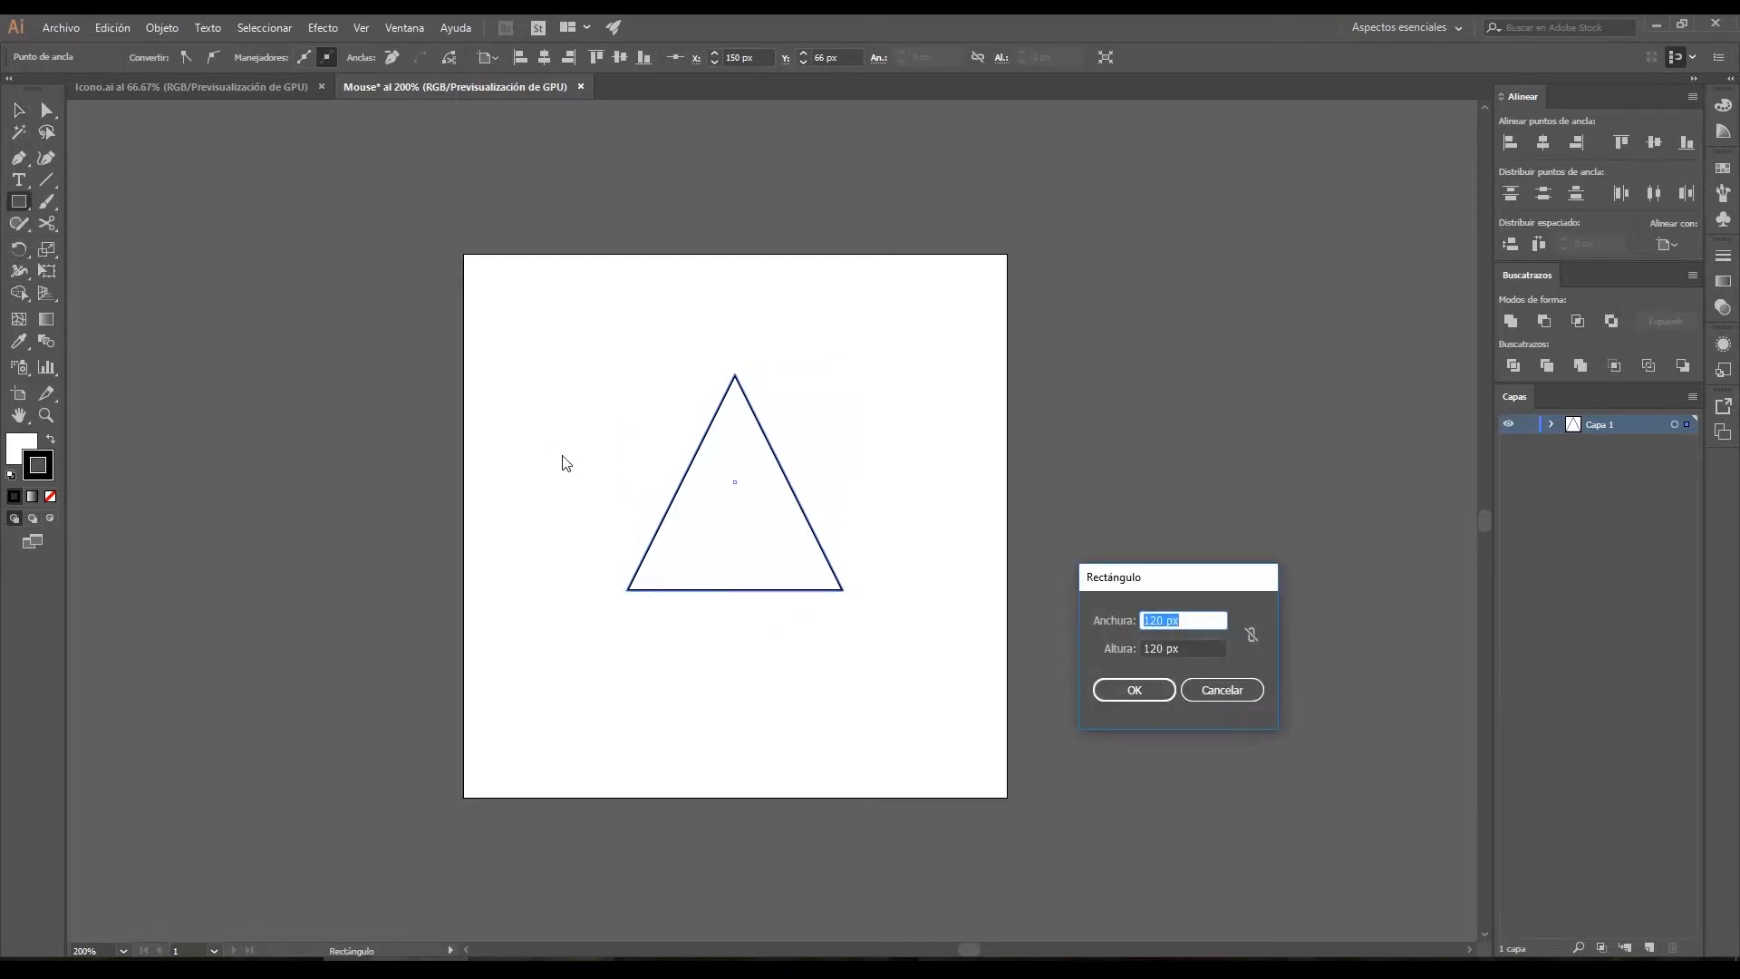
type("15")
key("Tab")
type("60")
key("Return")
Centre the narrow rectangle under the triangle, slightly overlapping its base, and unite both shapes into one arrow.
left_click(18, 109)
left_click_drag(593, 503, 739, 615)
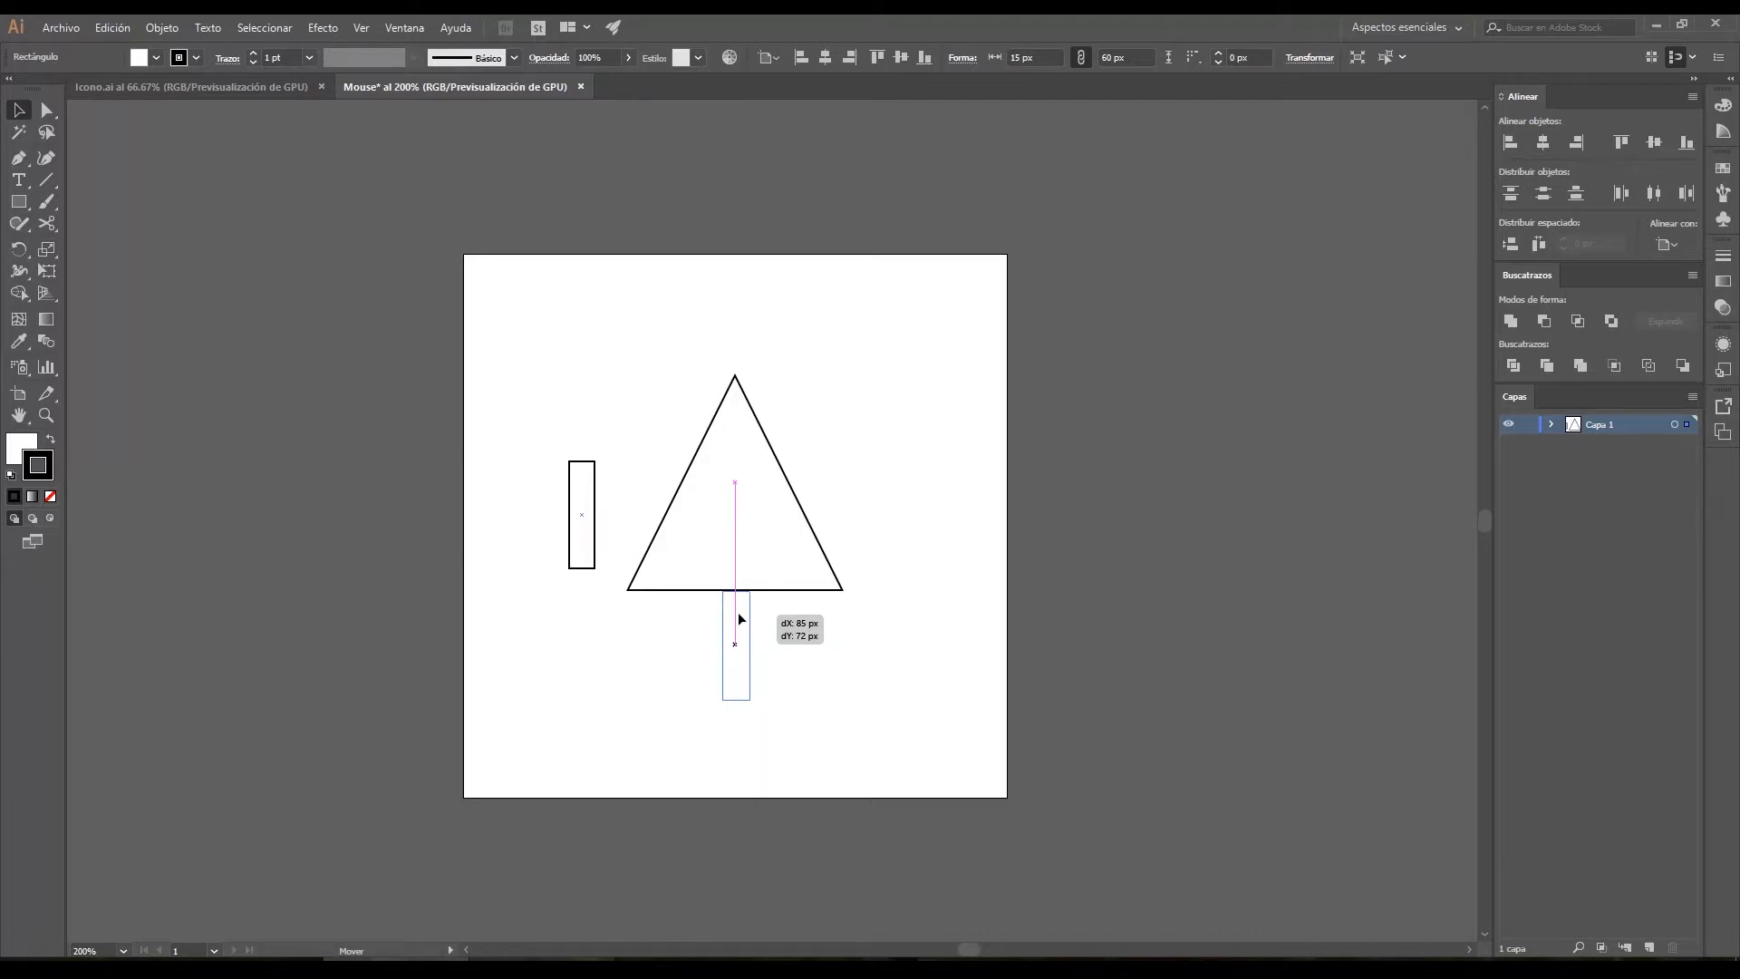
left_click_drag(738, 614, 739, 611)
left_click_drag(567, 350, 838, 671)
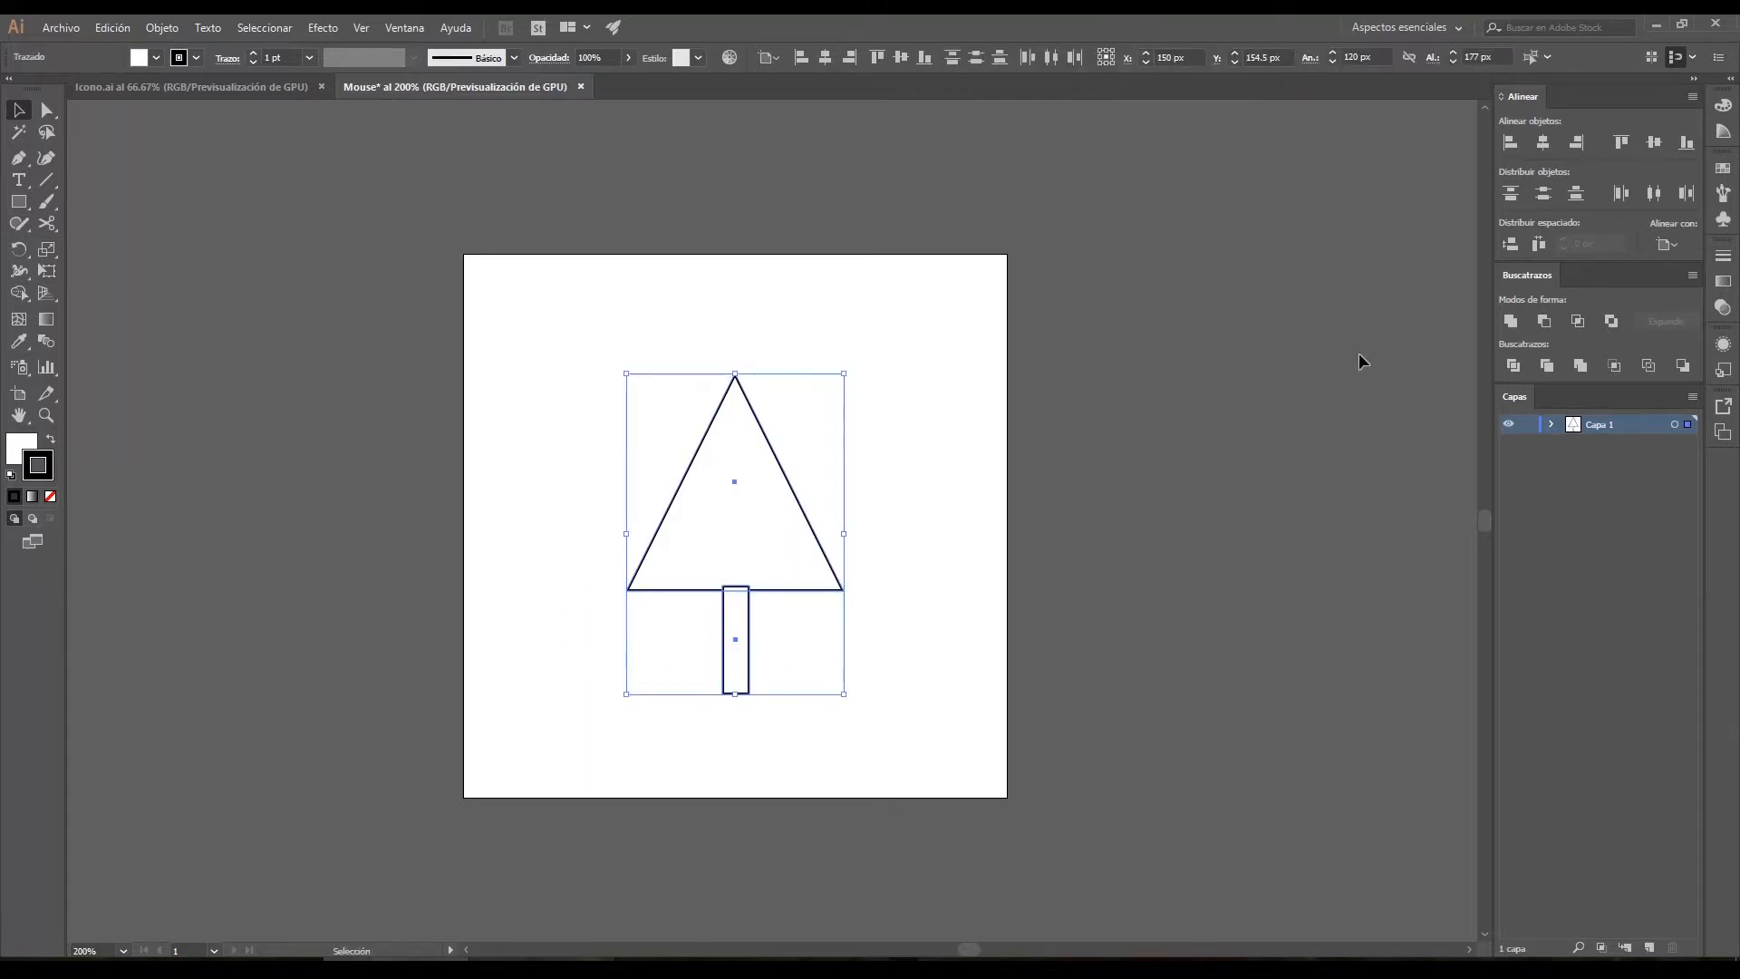
left_click(1516, 326)
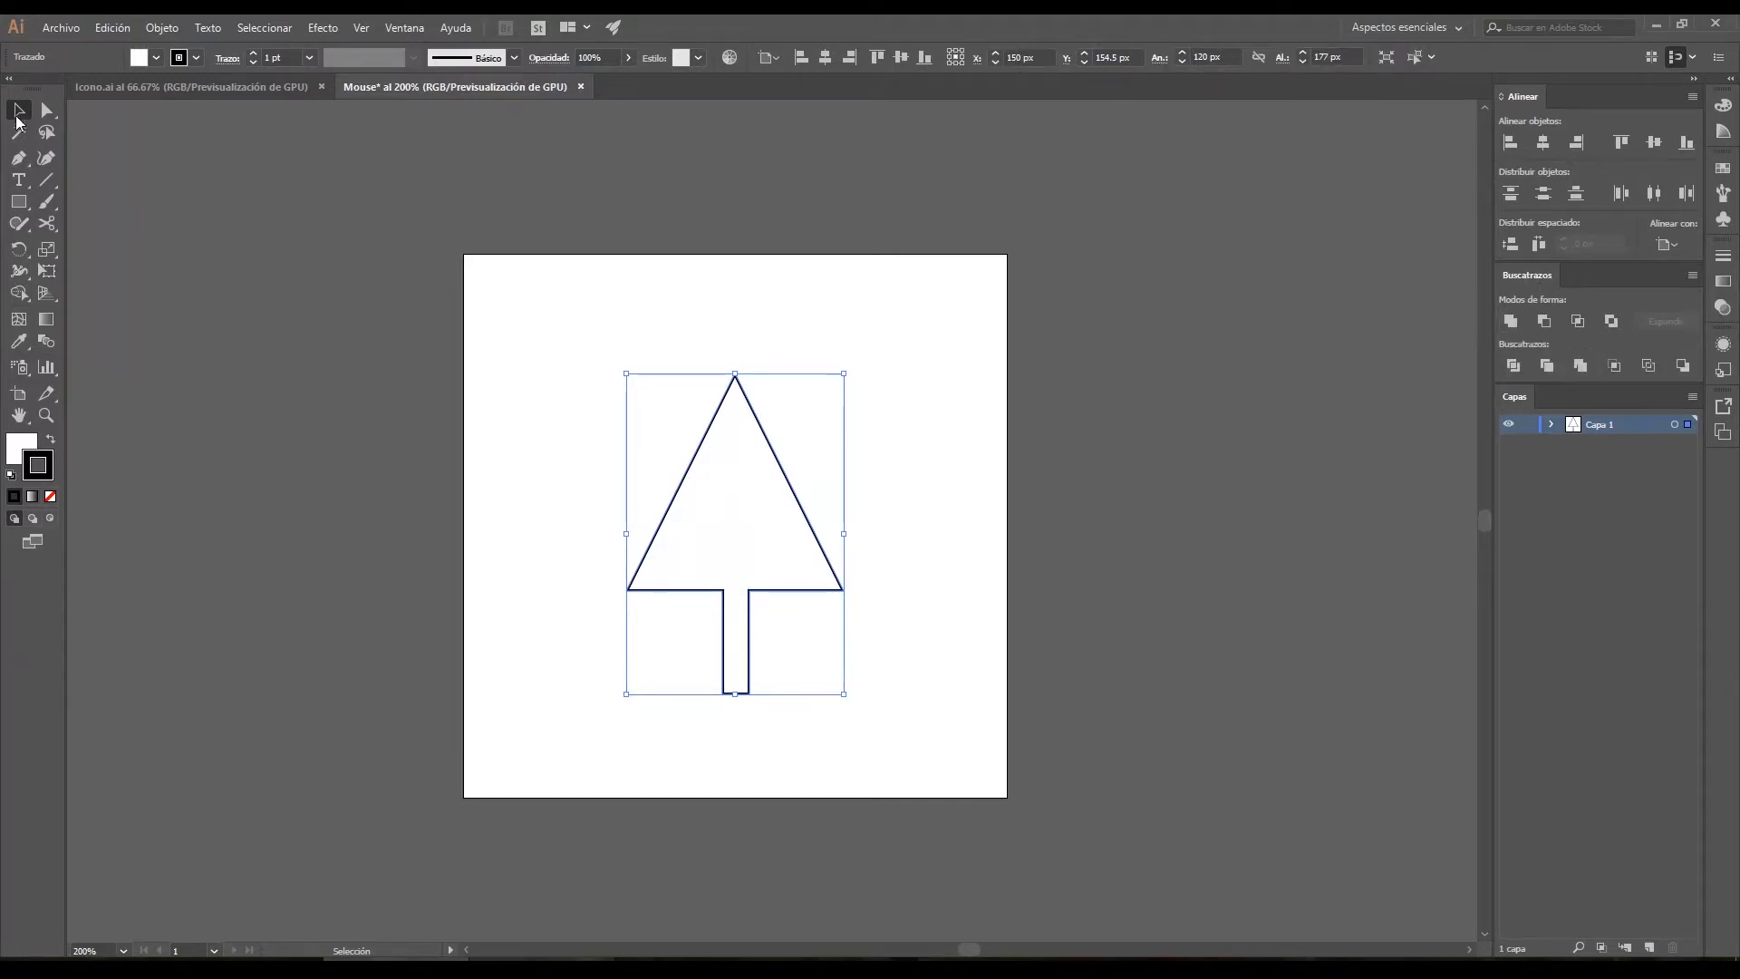
Move the two anchor points where the stem meets the arrowhead up together by about 11 px.
left_click(50, 112)
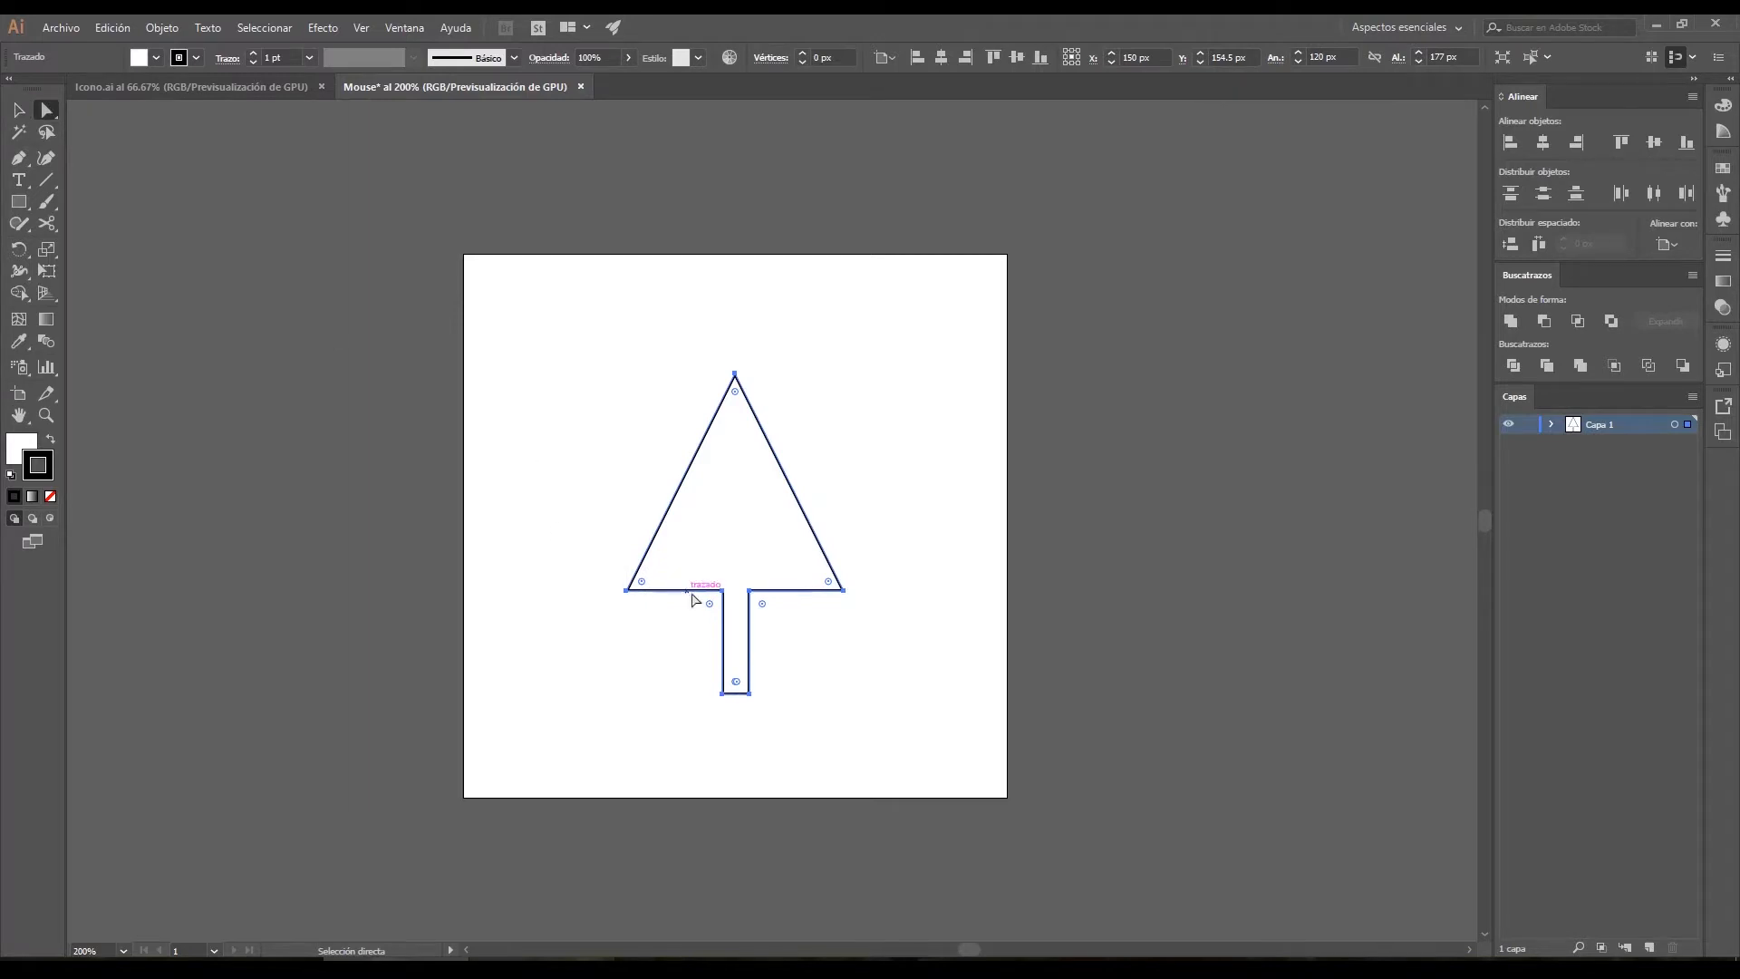
left_click(750, 593)
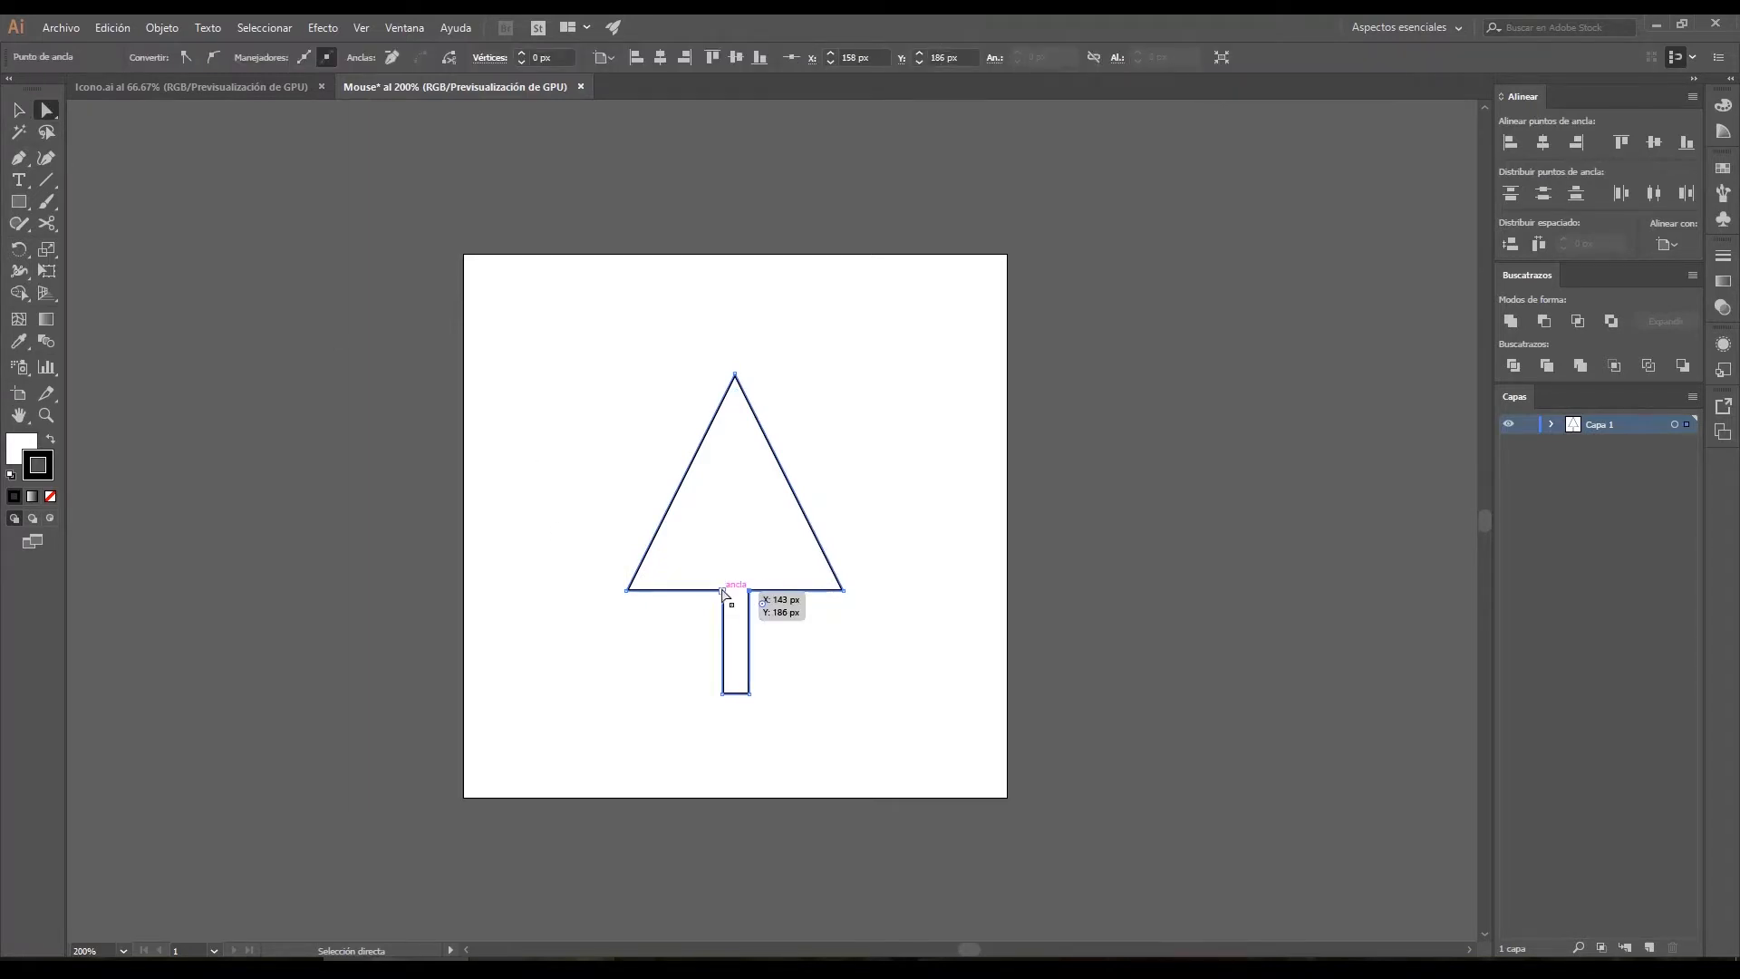
left_click(723, 593, "shift")
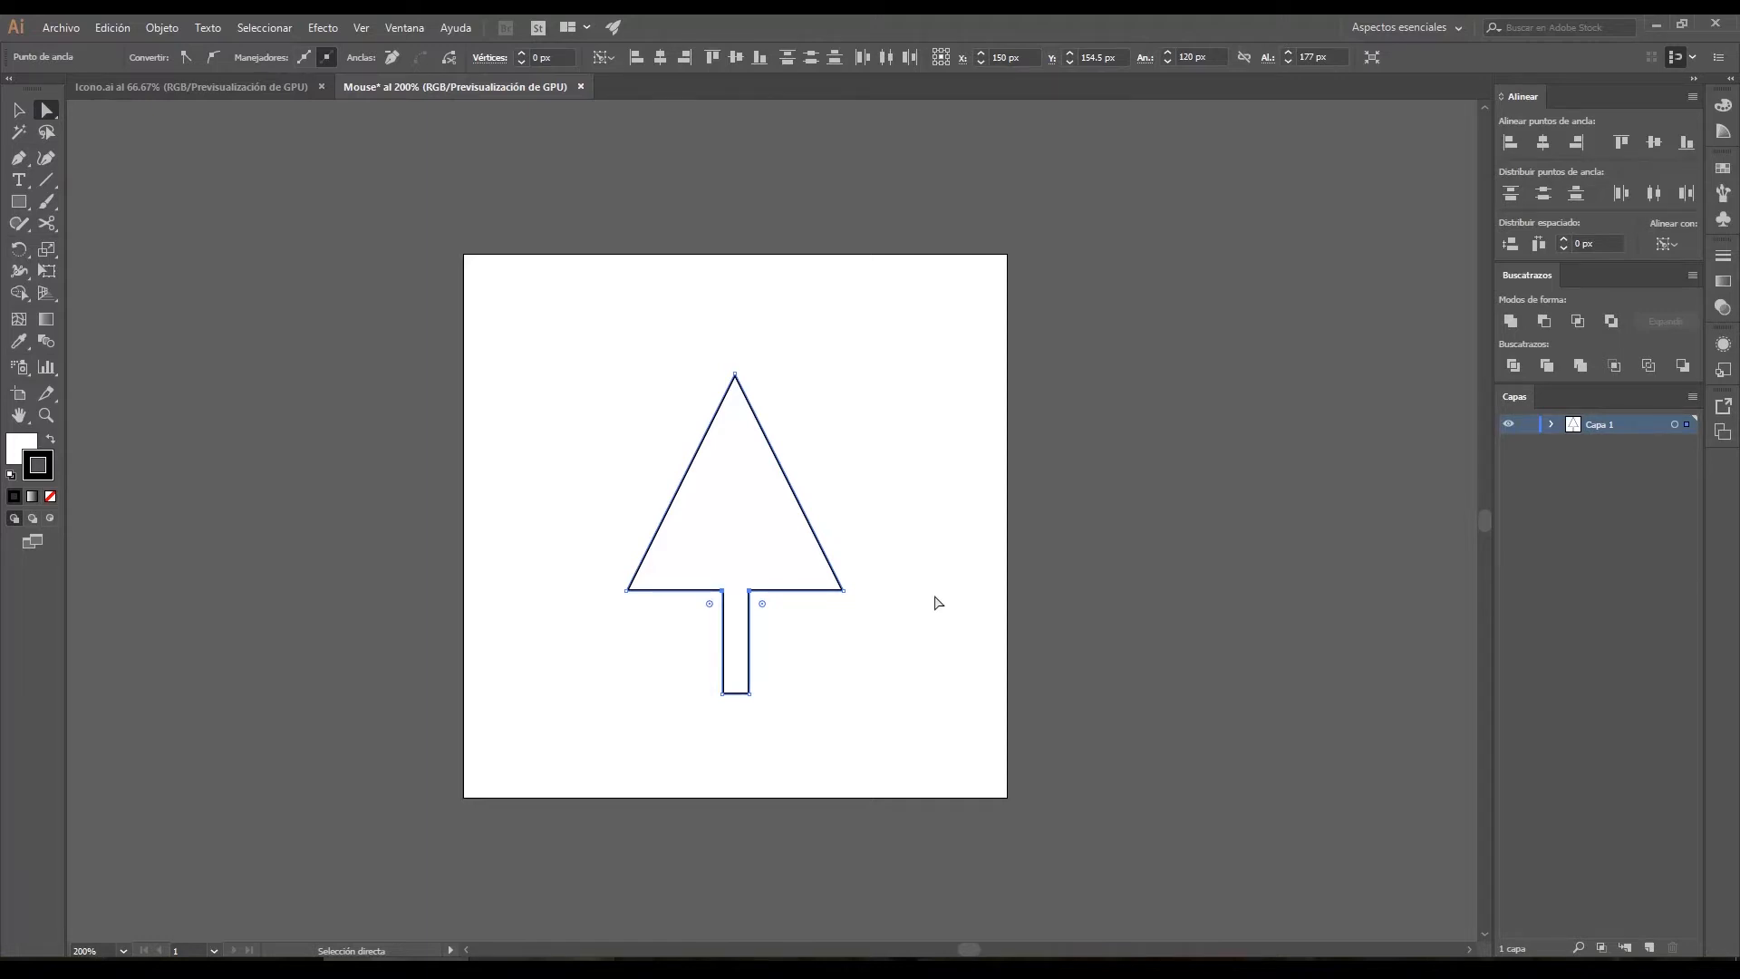
key("Up")
key("Up")
key("Up")
key("Up")
key("Up")
key("Up")
key("Up")
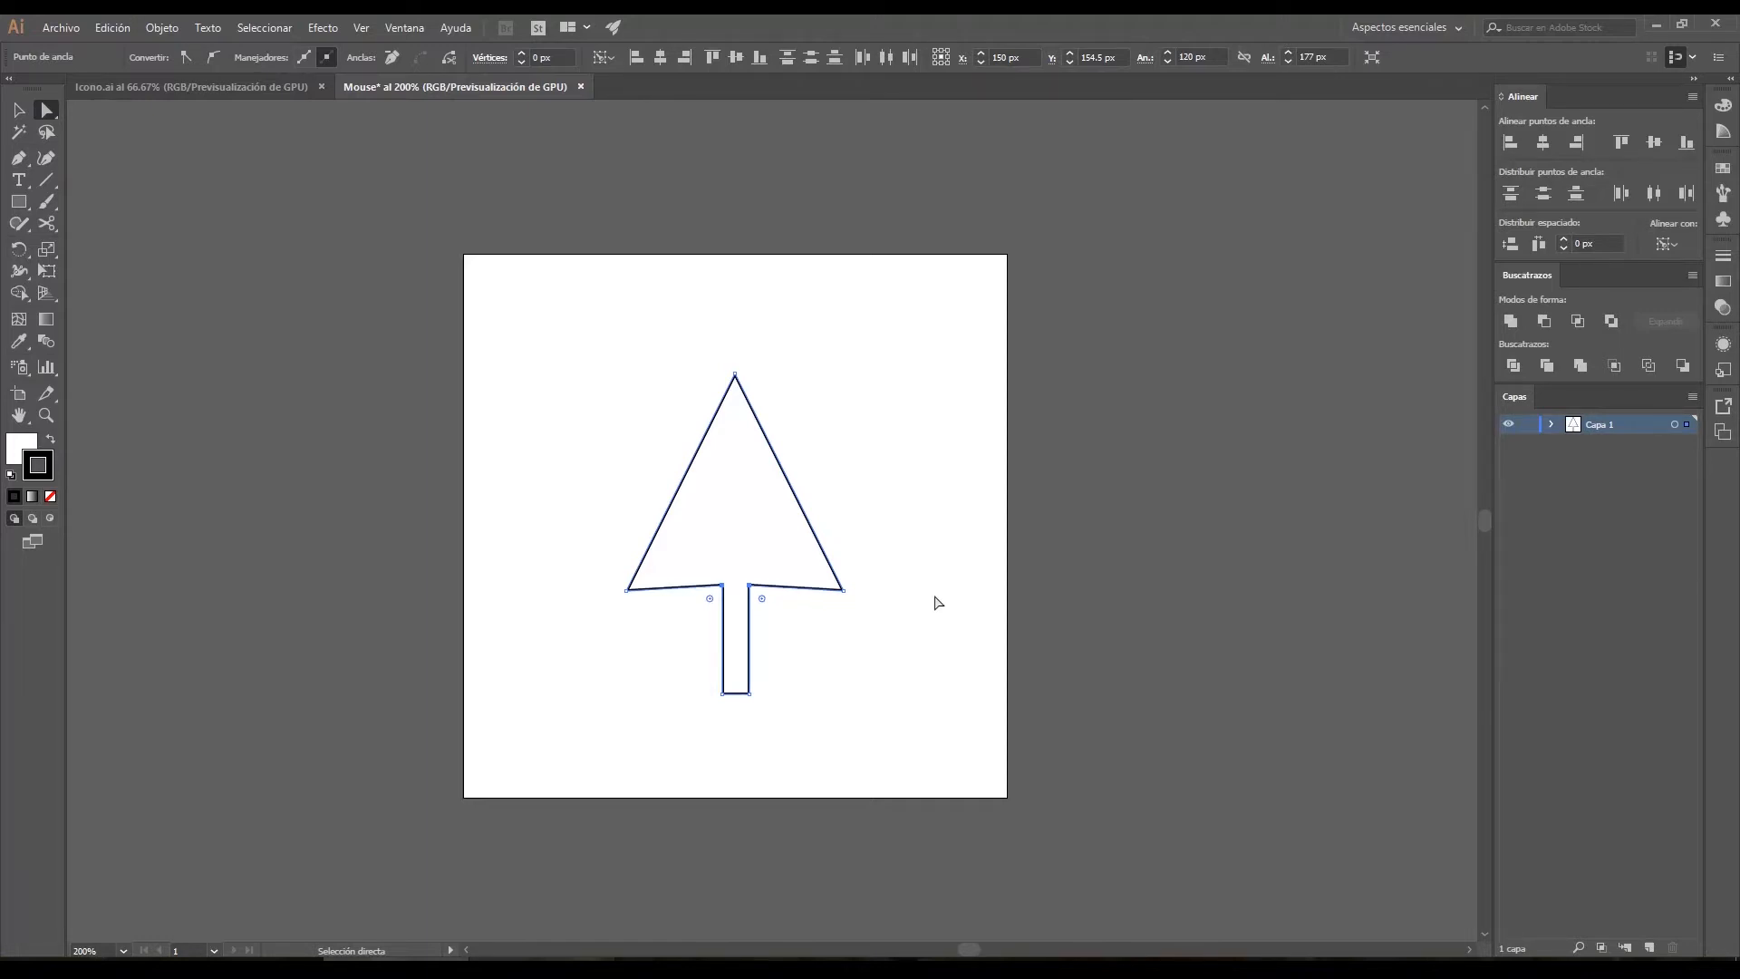
key("Up")
key("Up")
key("Up")
key("Up")
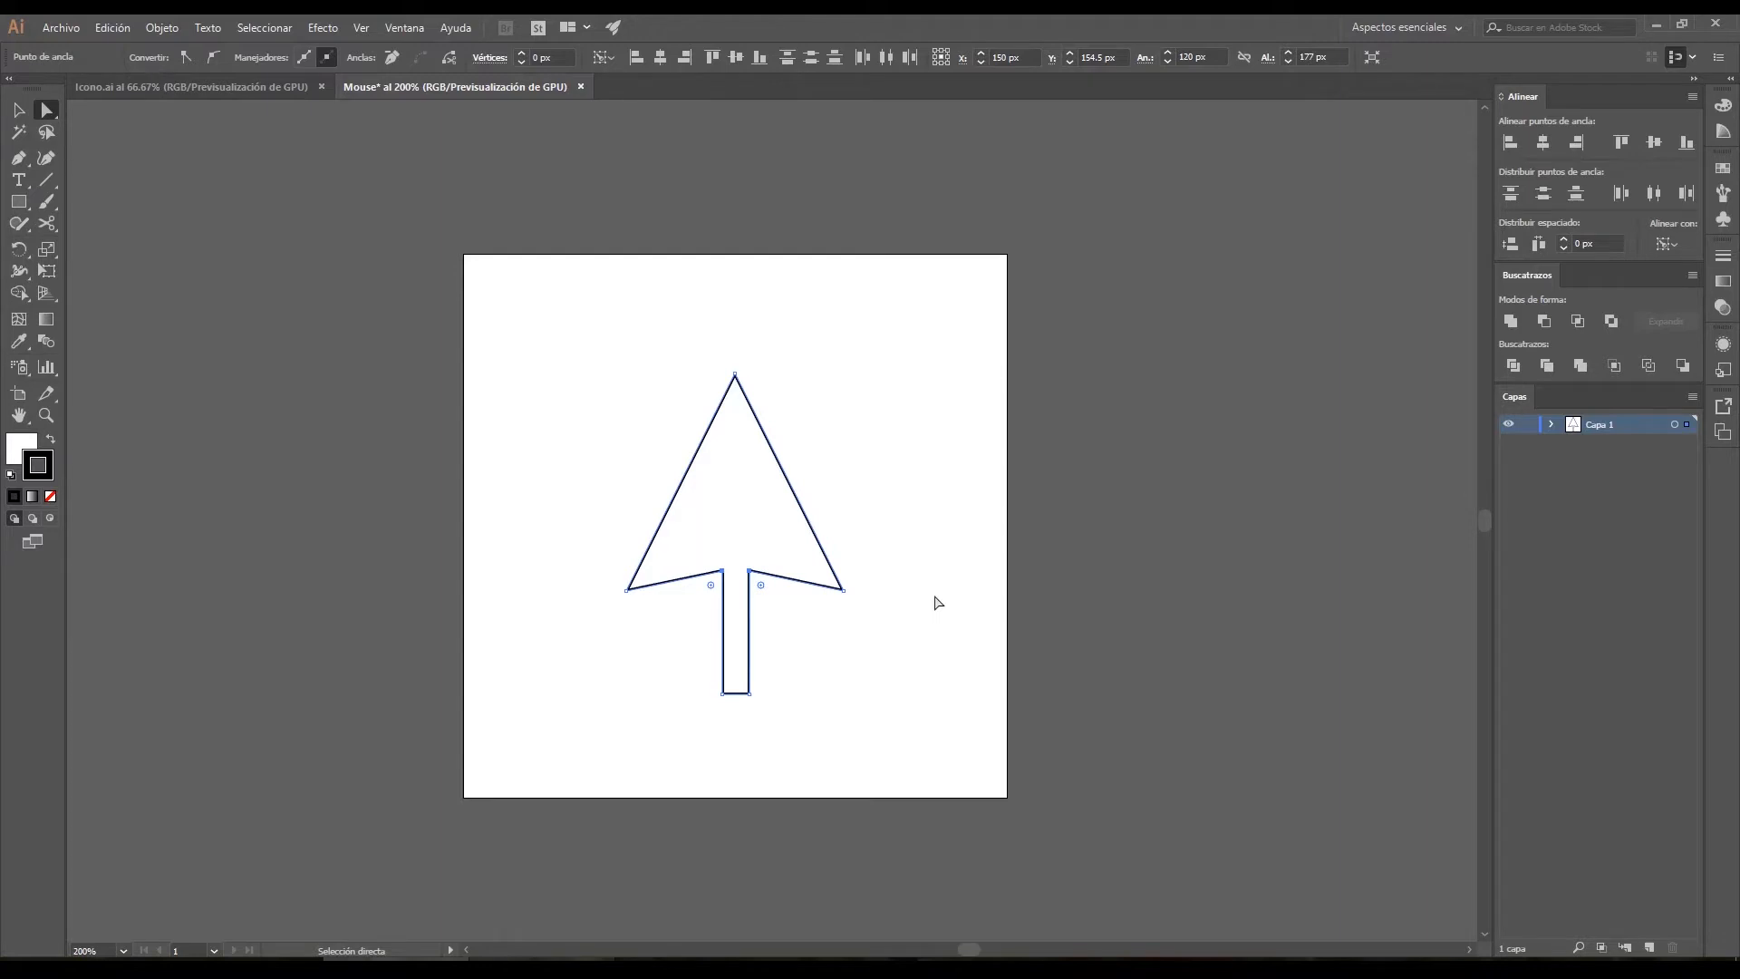
left_click(936, 604)
Rotate the whole arrow about 45° counterclockwise around its centre so that its tip points to the upper left.
left_click(789, 533)
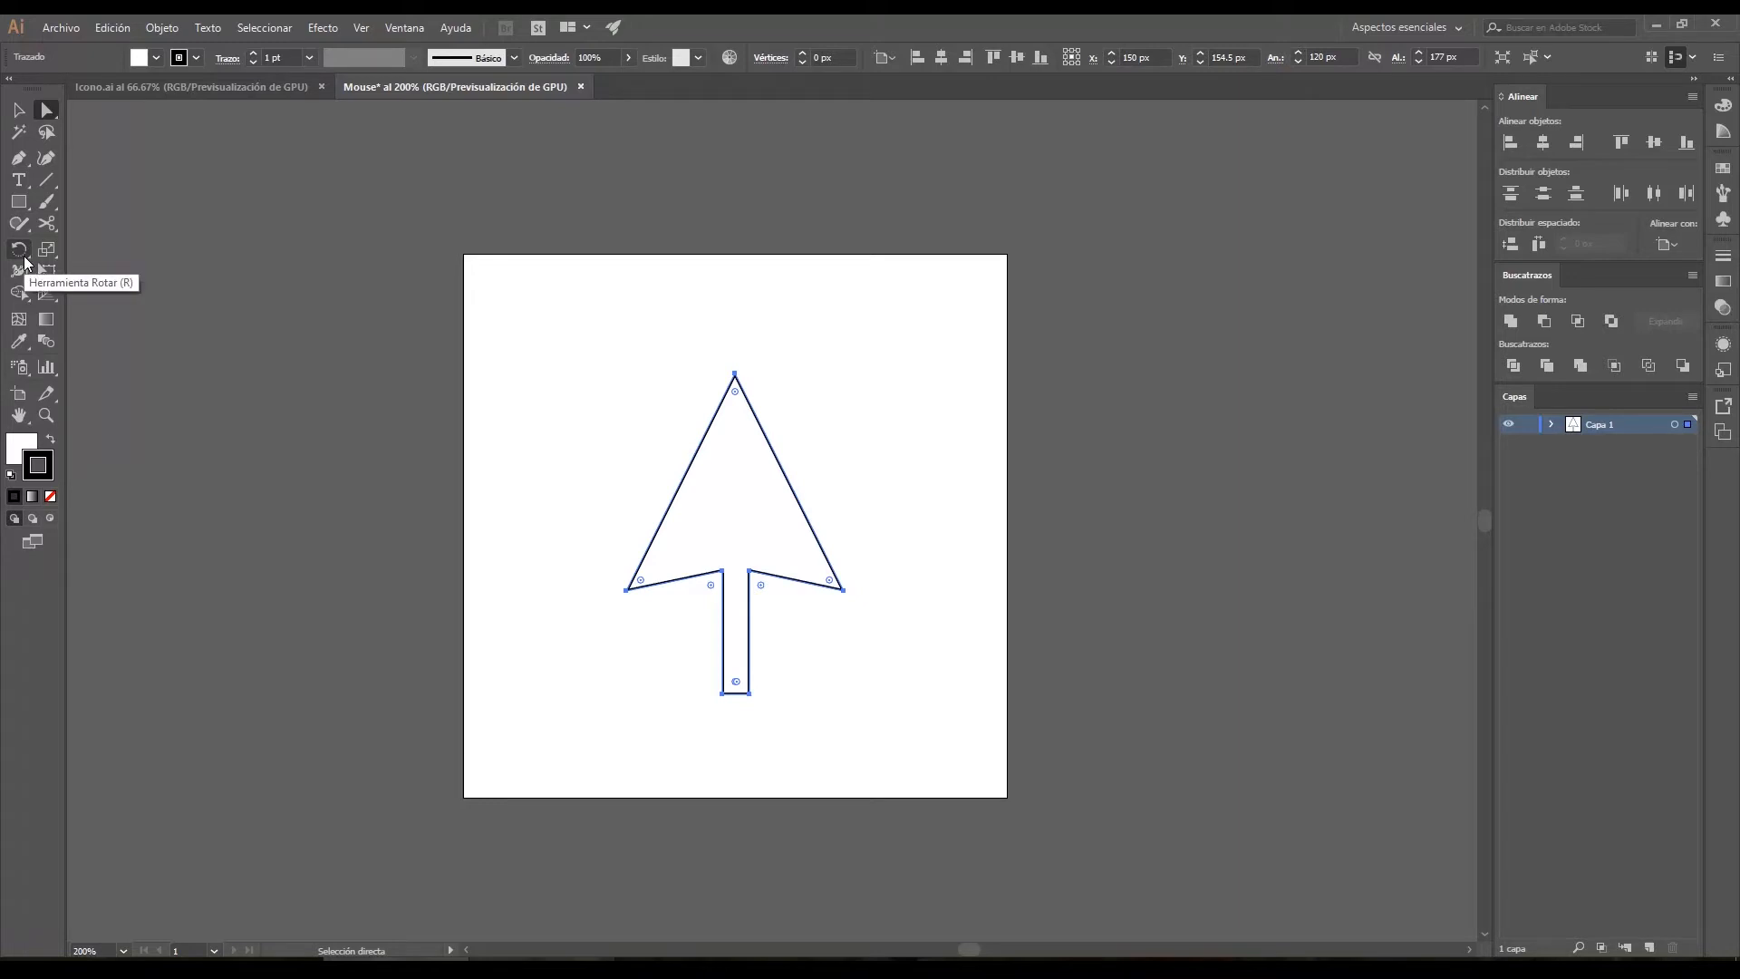
left_click(24, 258)
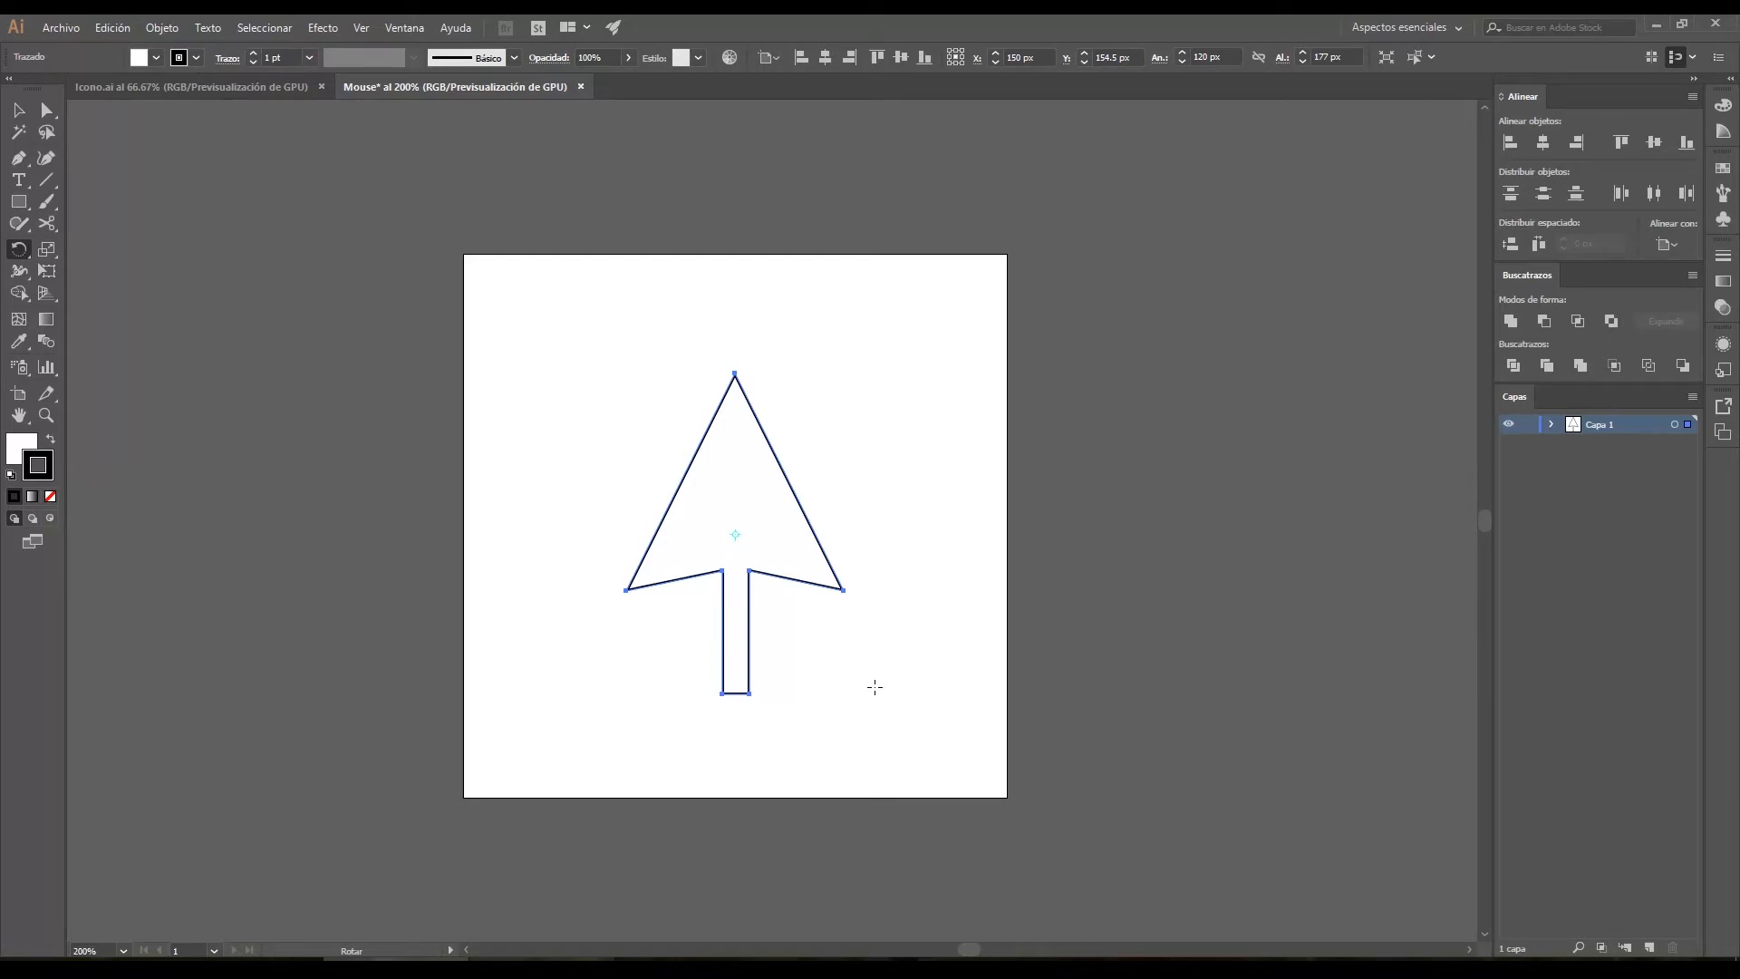
left_click_drag(875, 695, 930, 547)
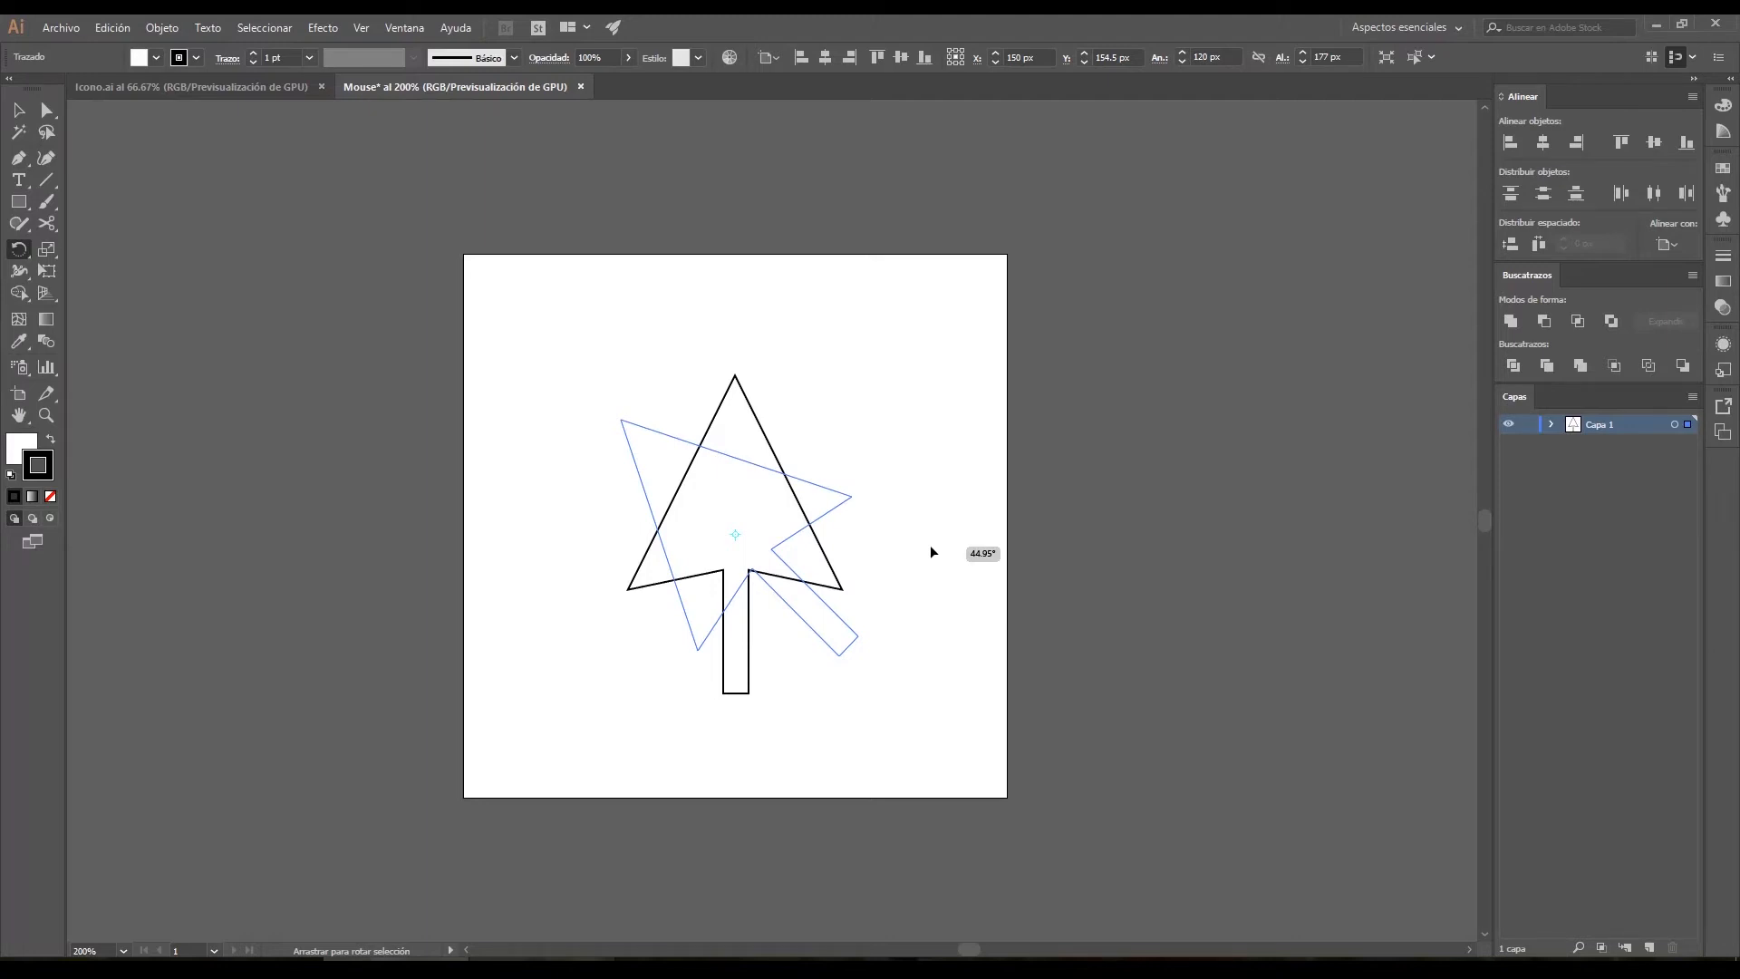
left_click_drag(930, 552, 930, 554)
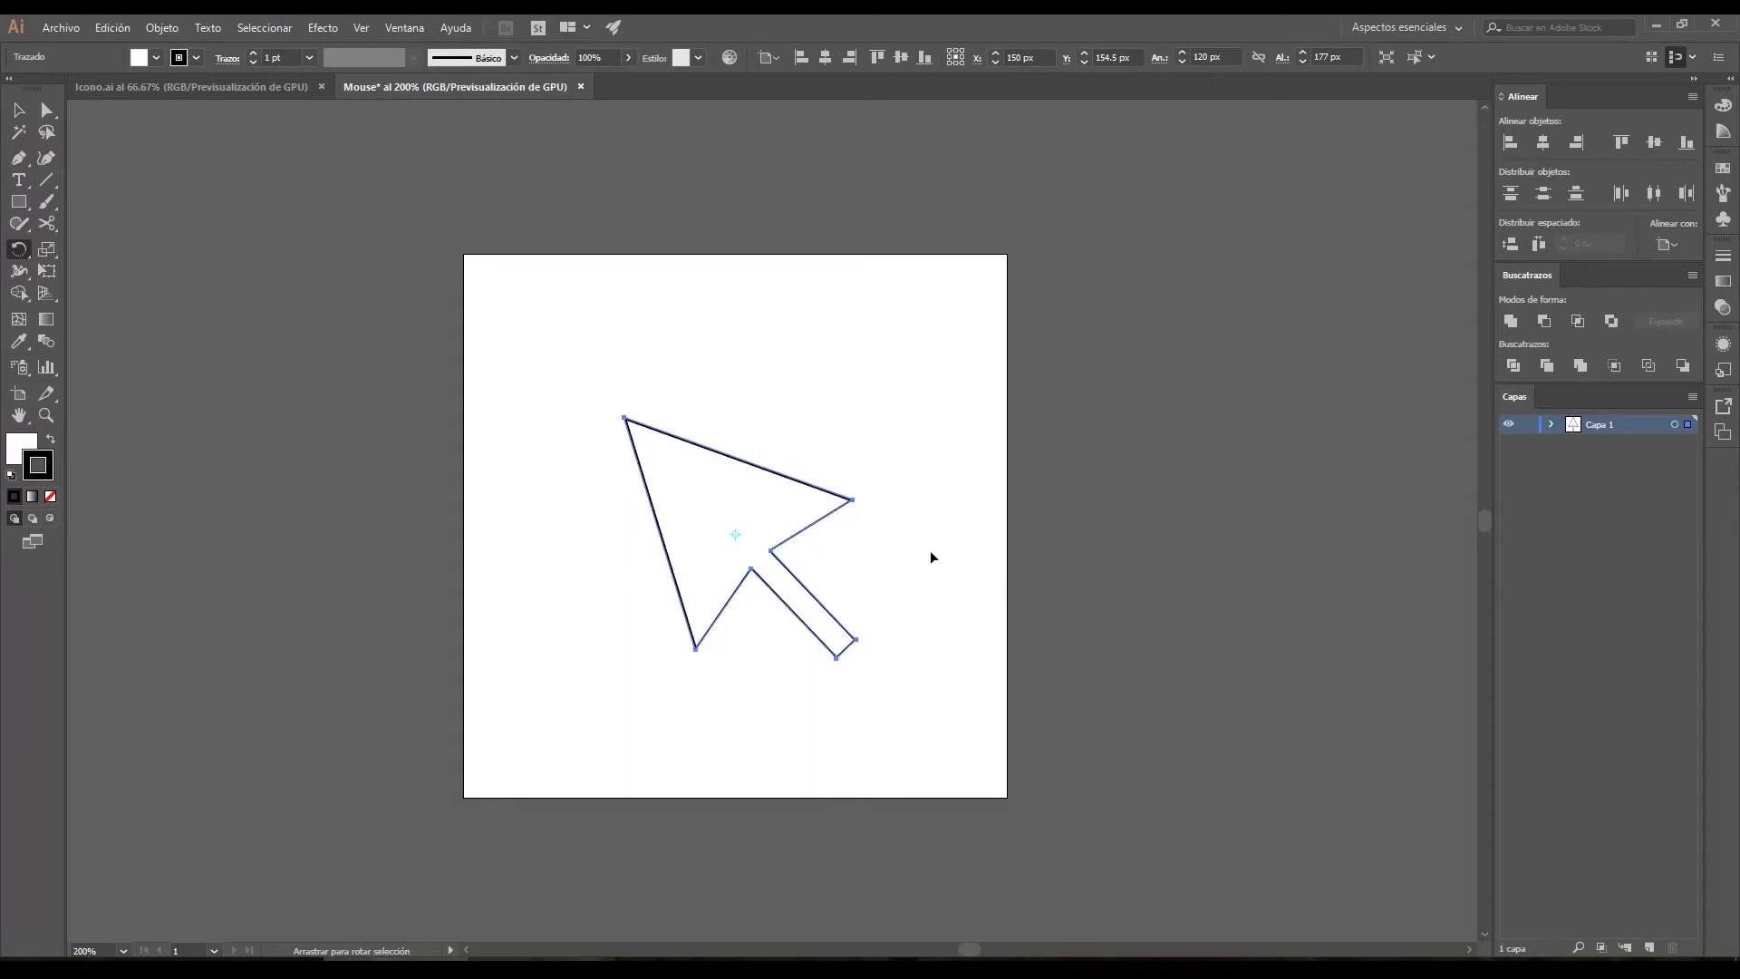
Set the rotated arrow's stroke weight to 2.3 pt.
left_click(20, 111)
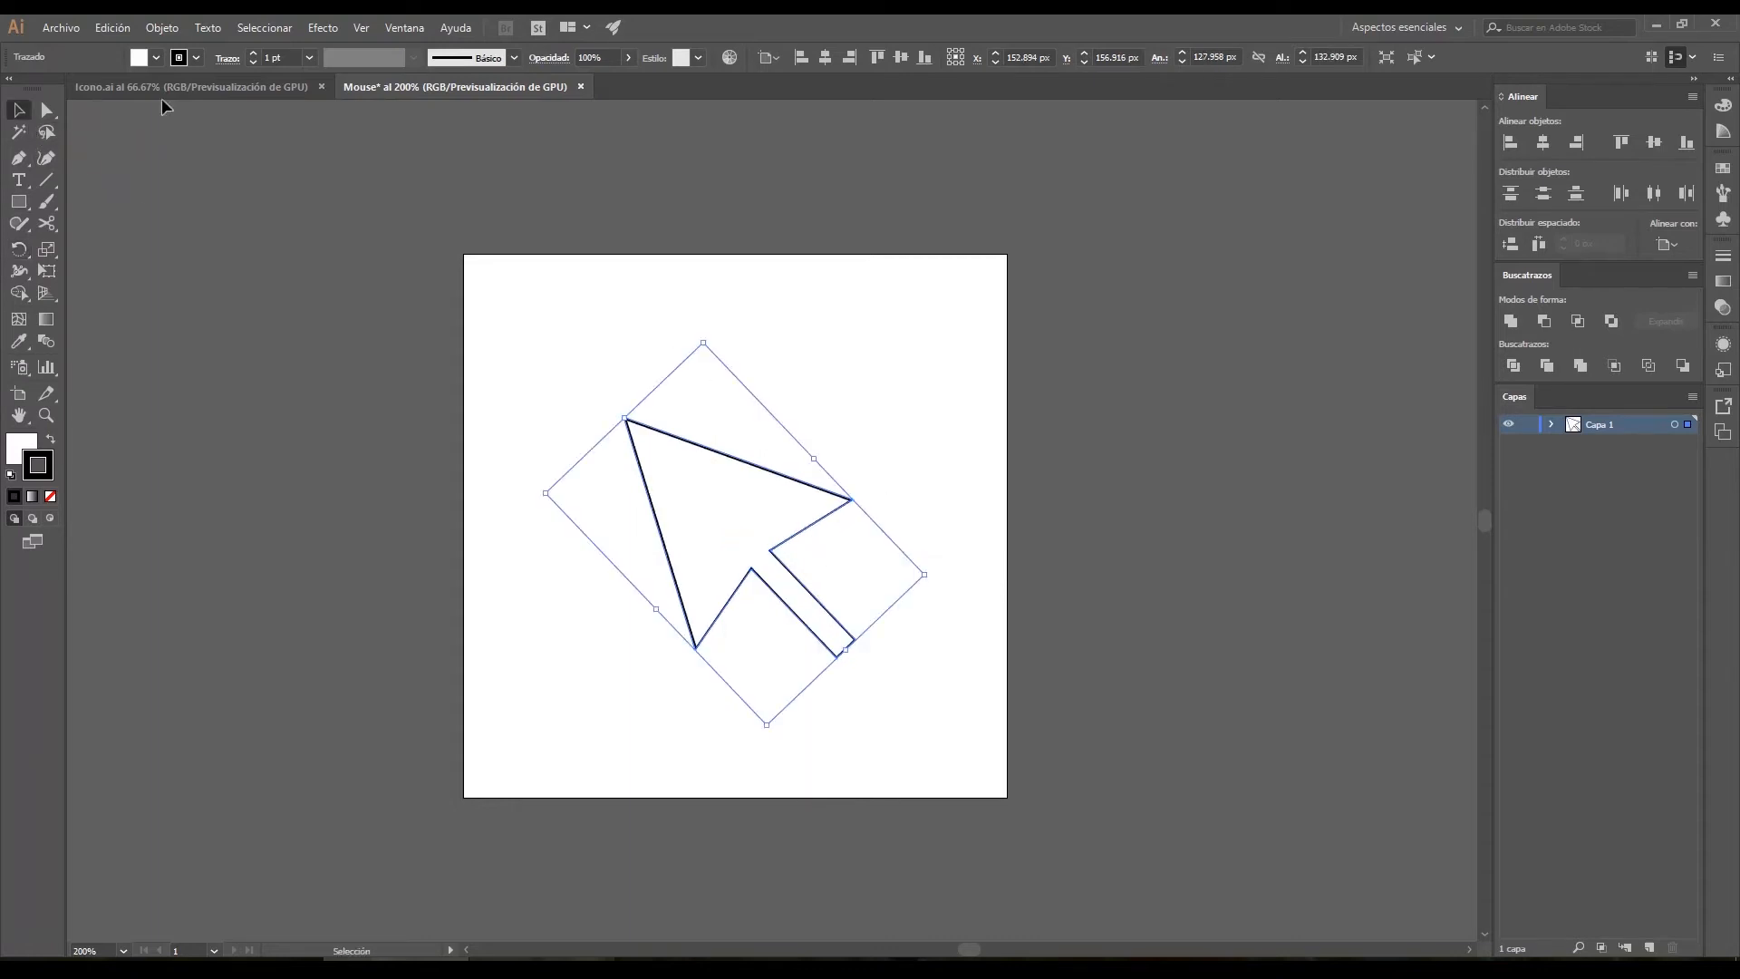
left_click(286, 58)
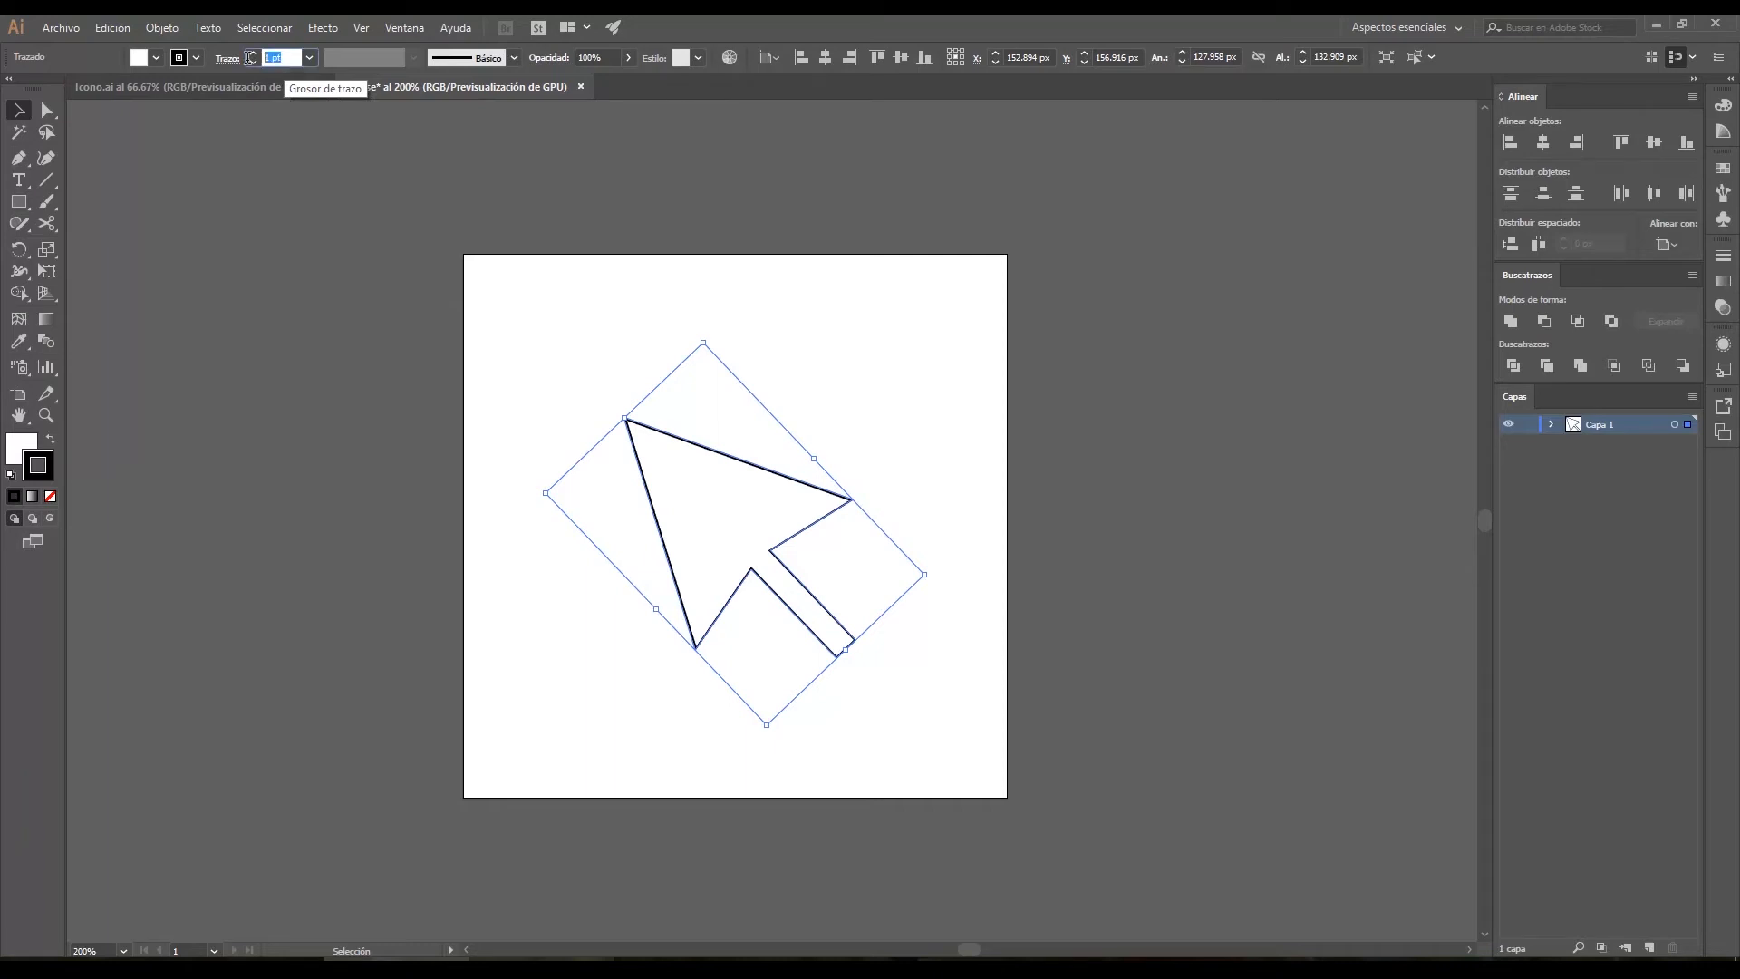
type("2.3")
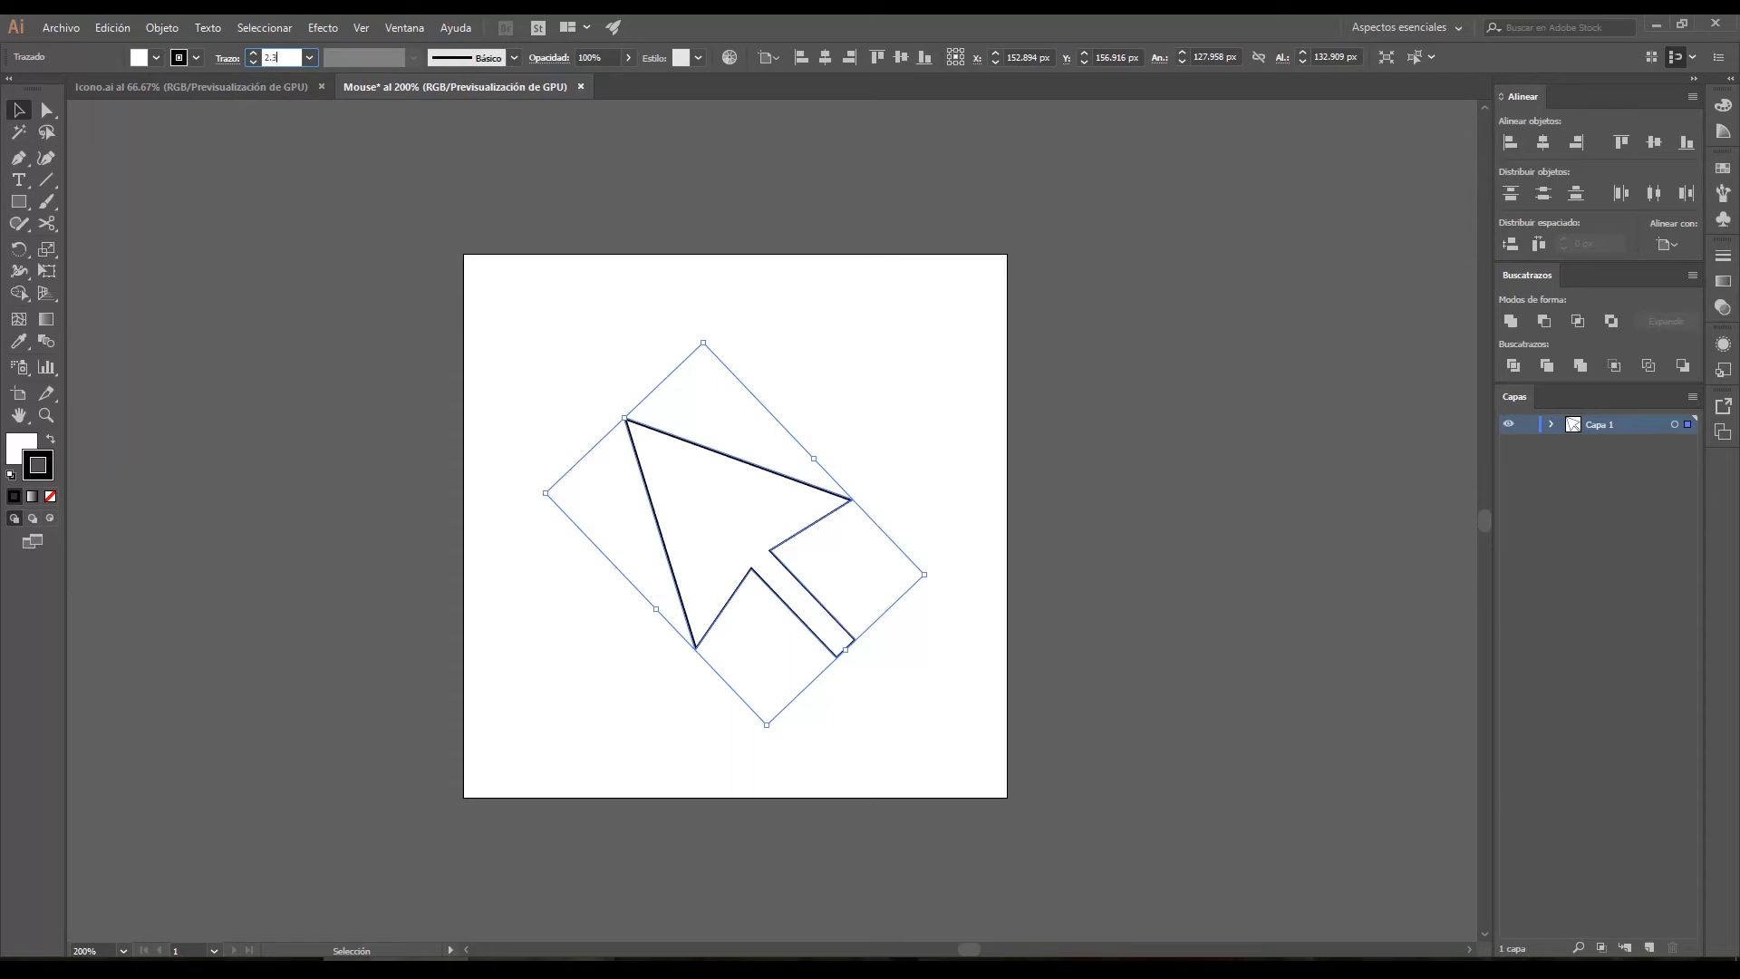
key("Return")
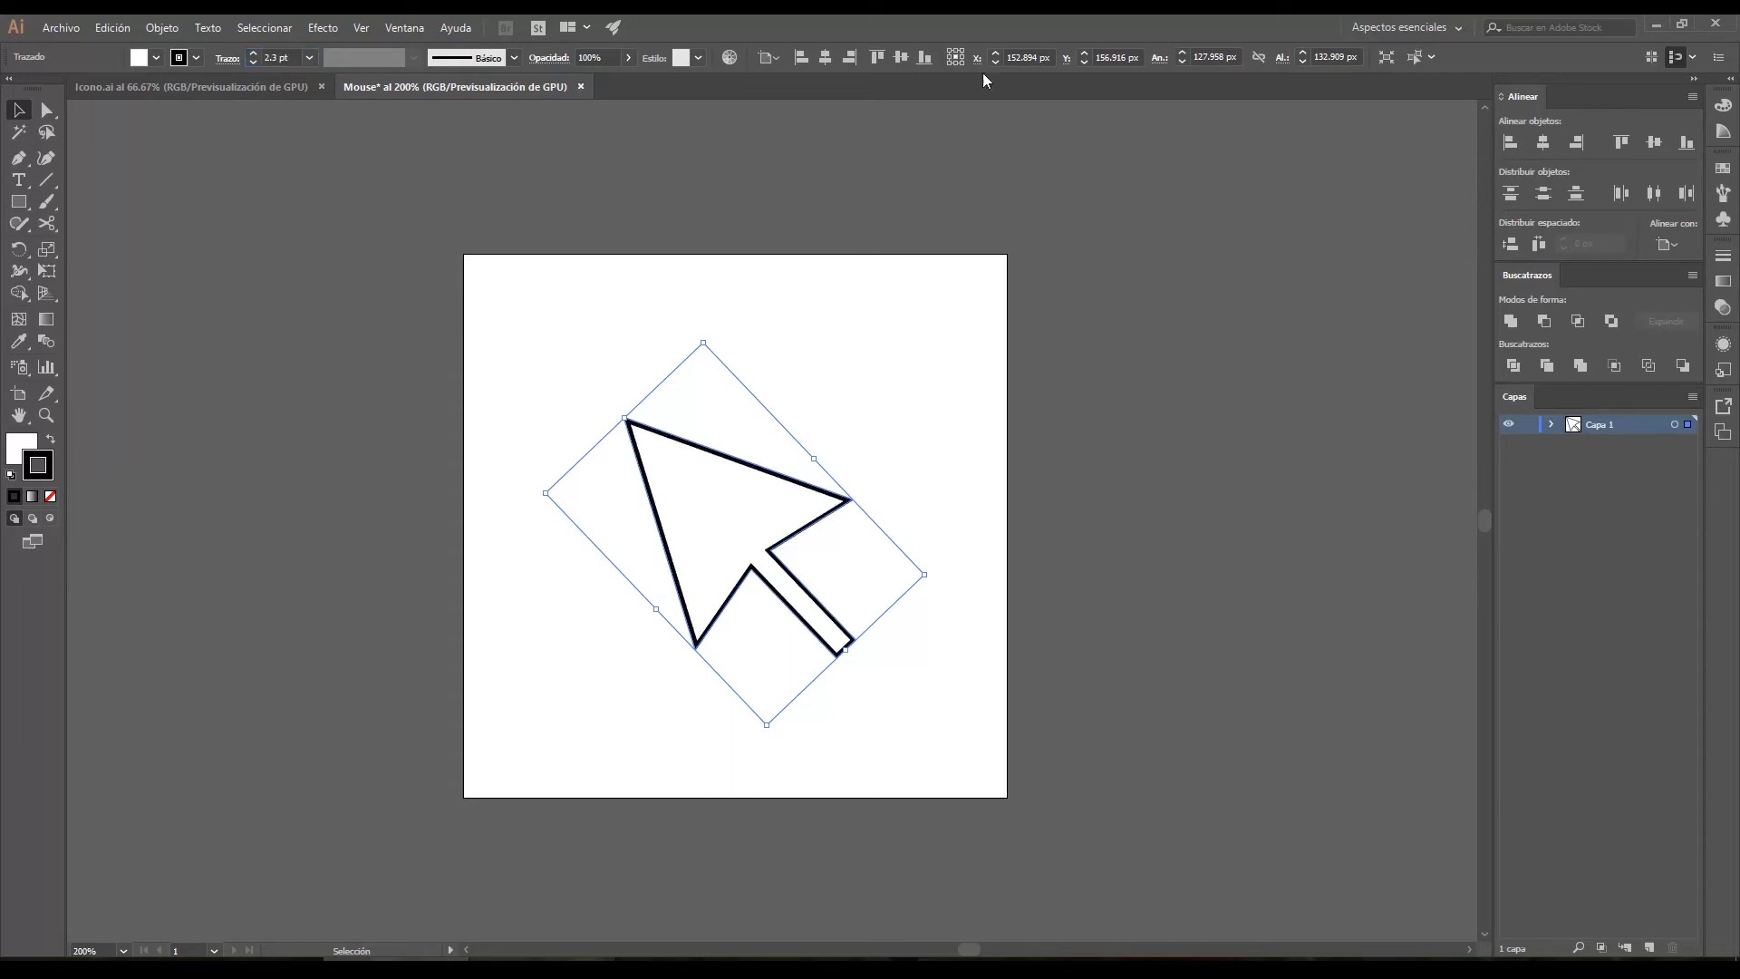
Centre the arrow horizontally and vertically on the artboard and deselect it.
left_click(1544, 143)
left_click(1646, 143)
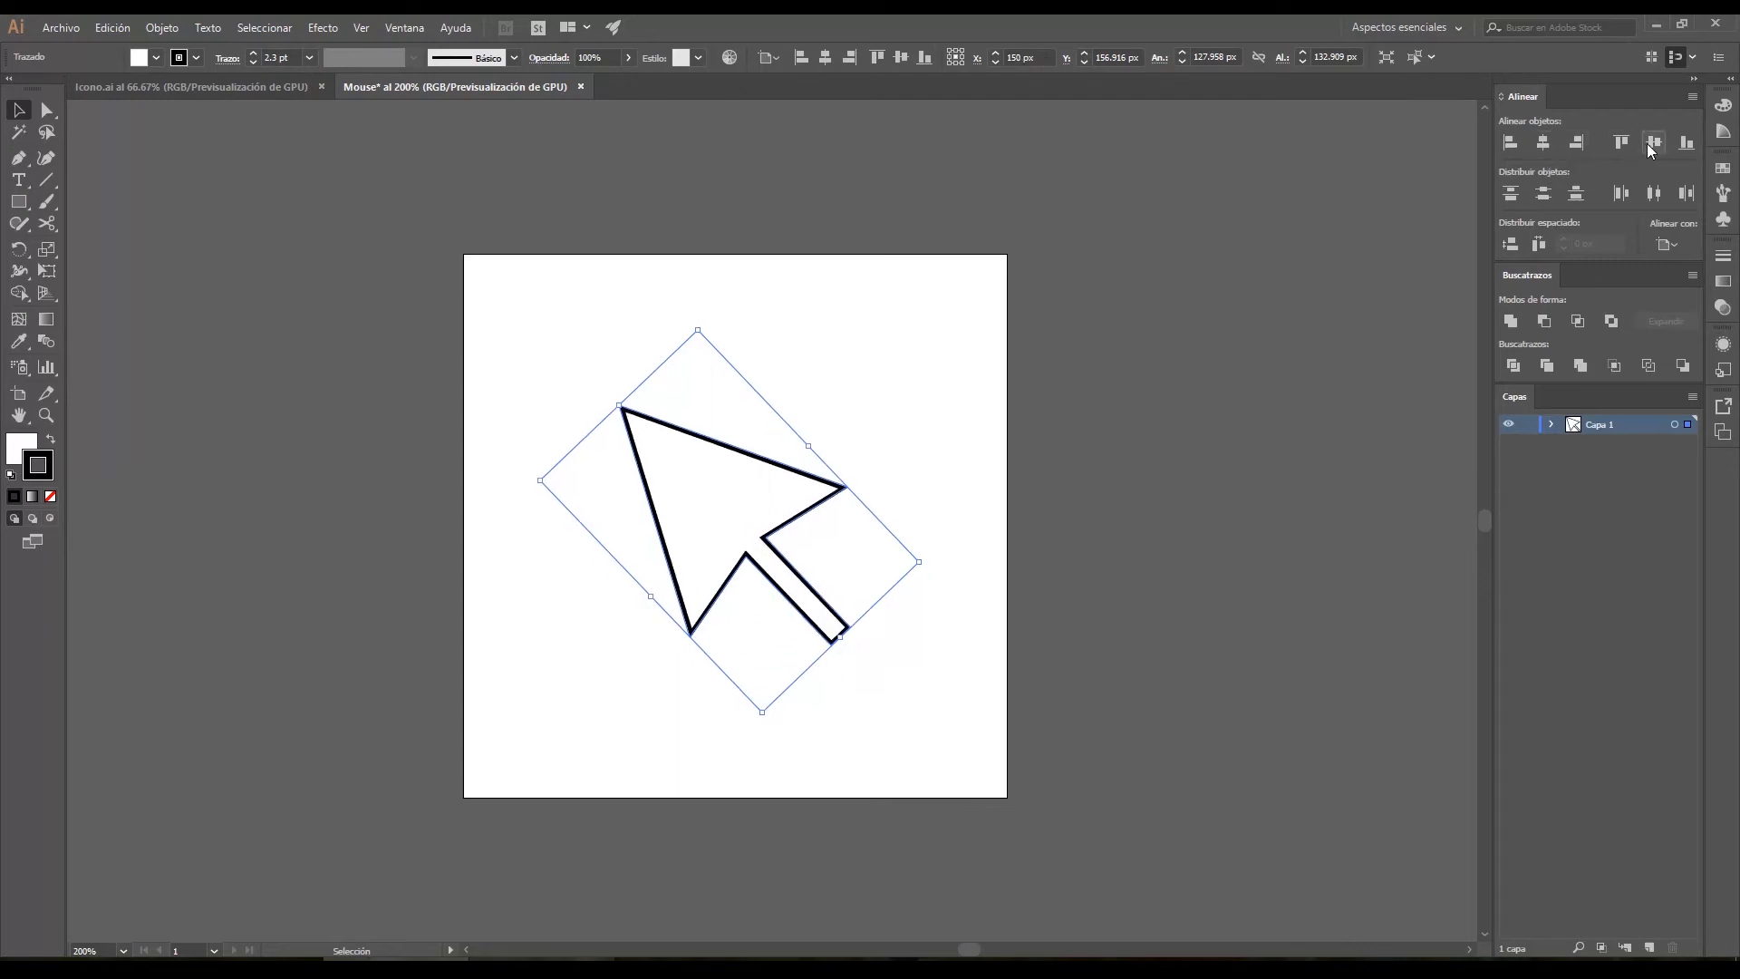
left_click(1149, 481)
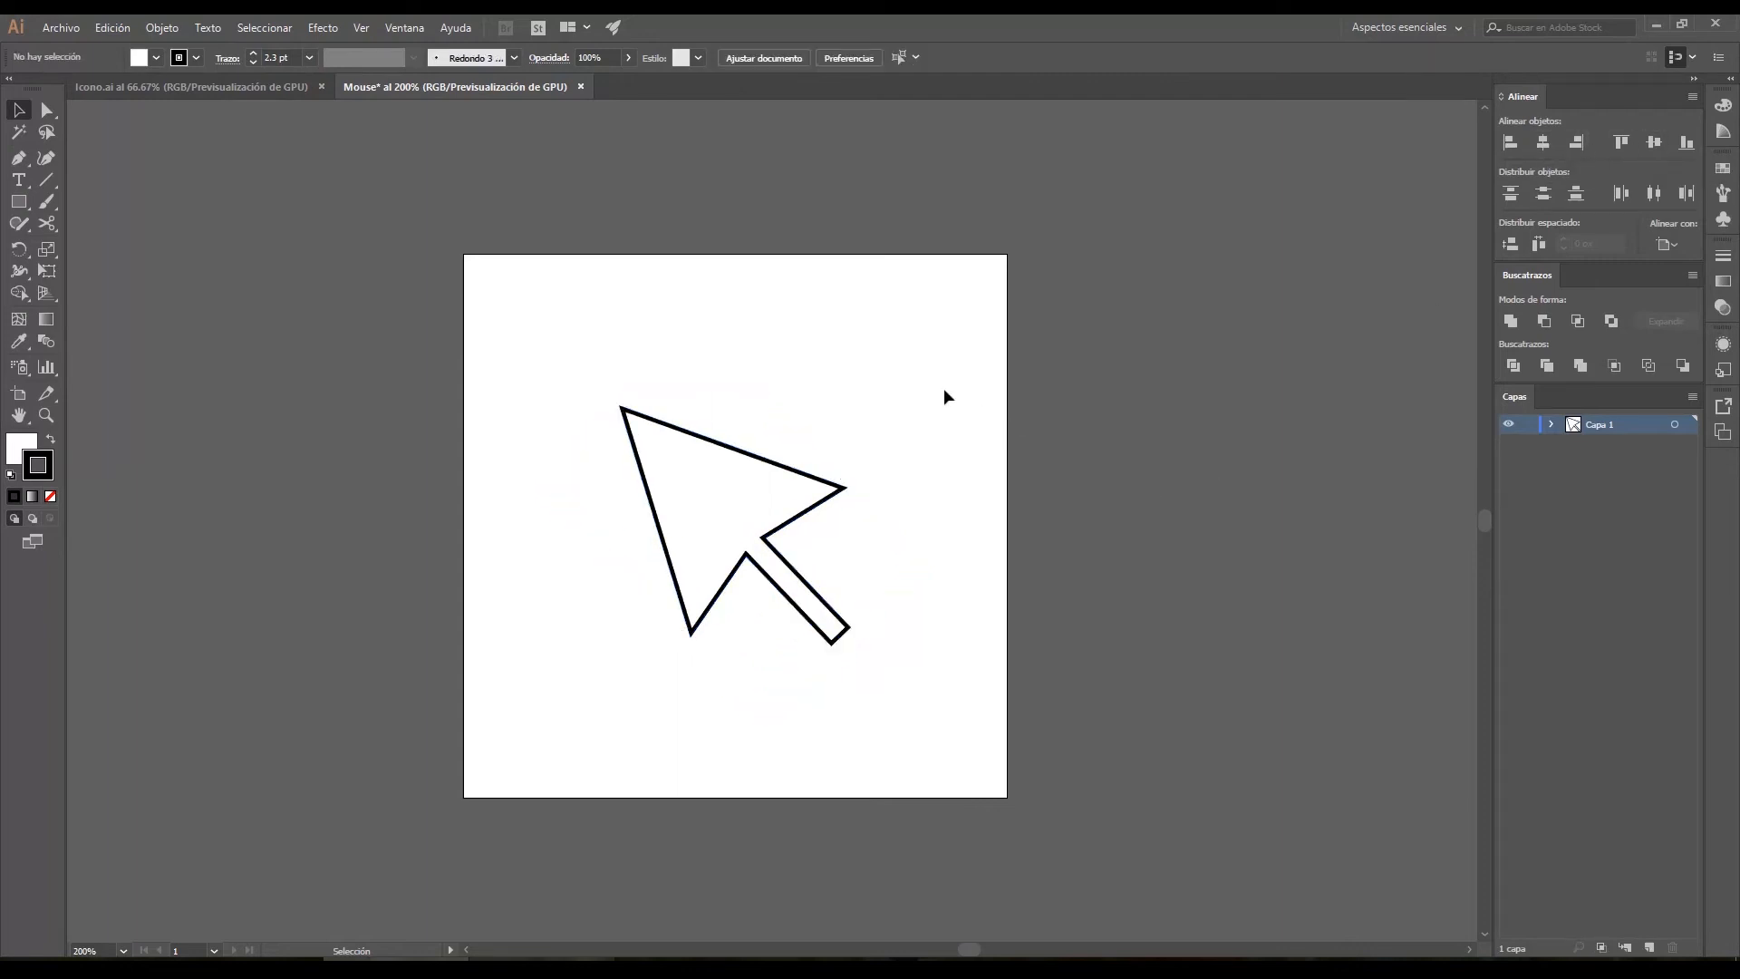
Save the document as Mouse in Adobe Illustrator (*.AI) format, version Illustrator CC, in the Animacion de Logo folder, replacing the existing file.
left_click(59, 34)
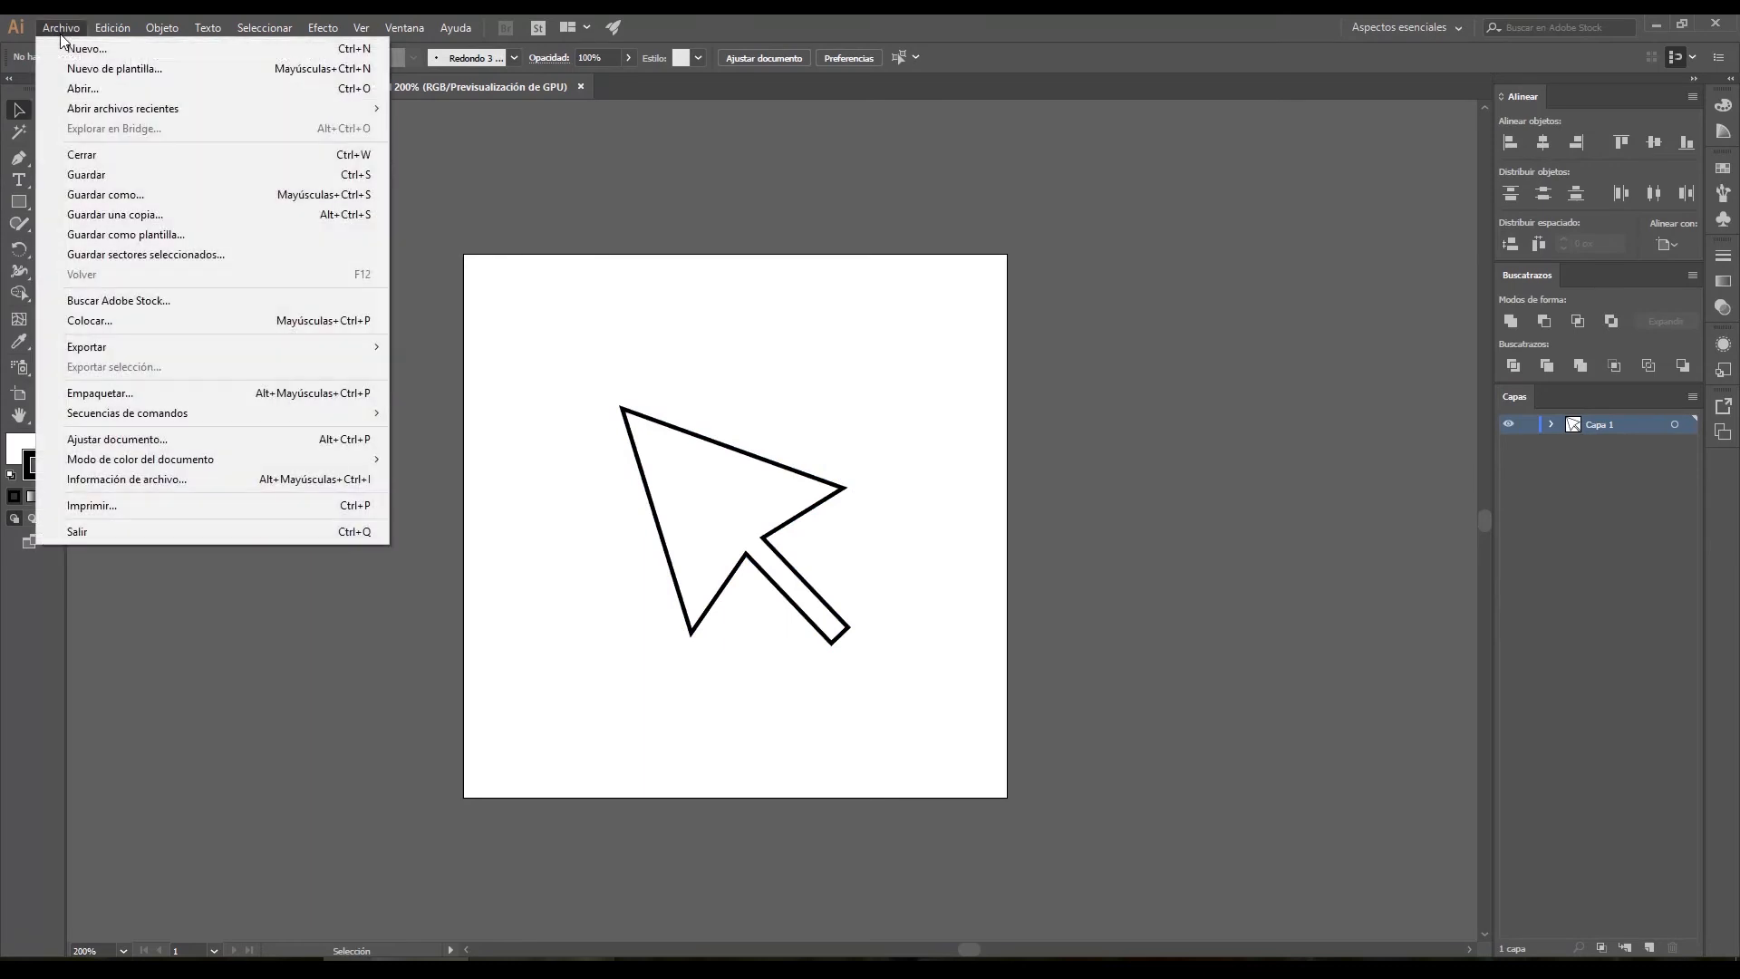
left_click(109, 191)
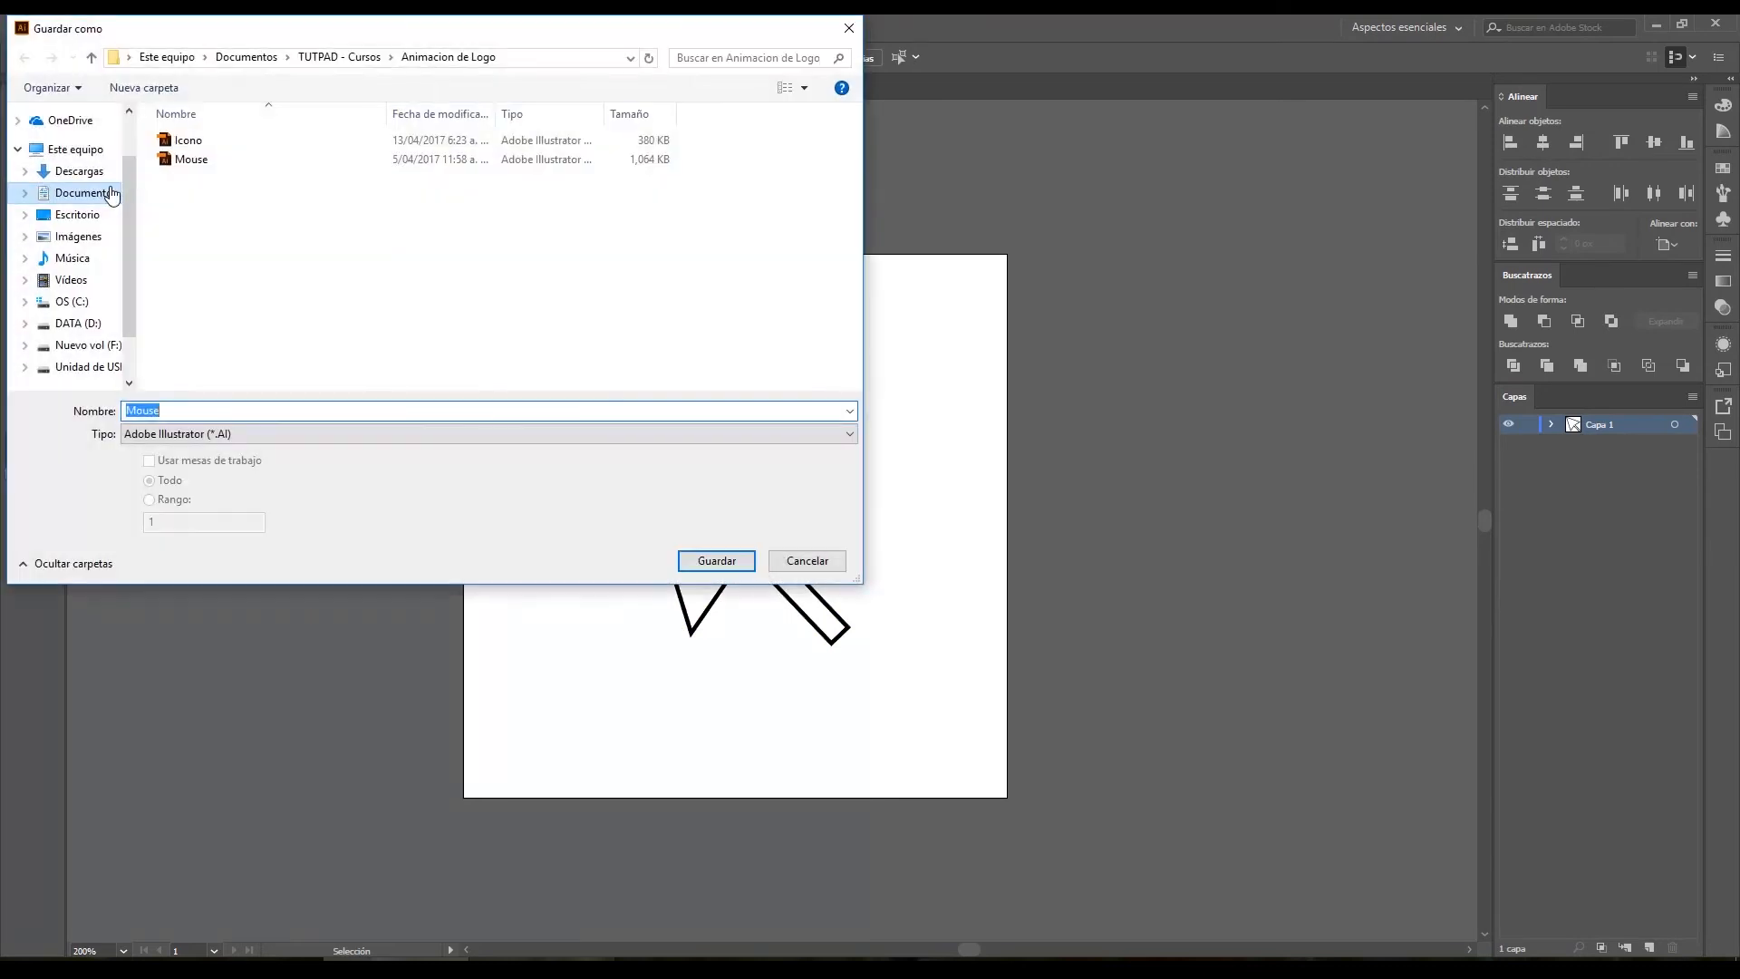
left_click(718, 562)
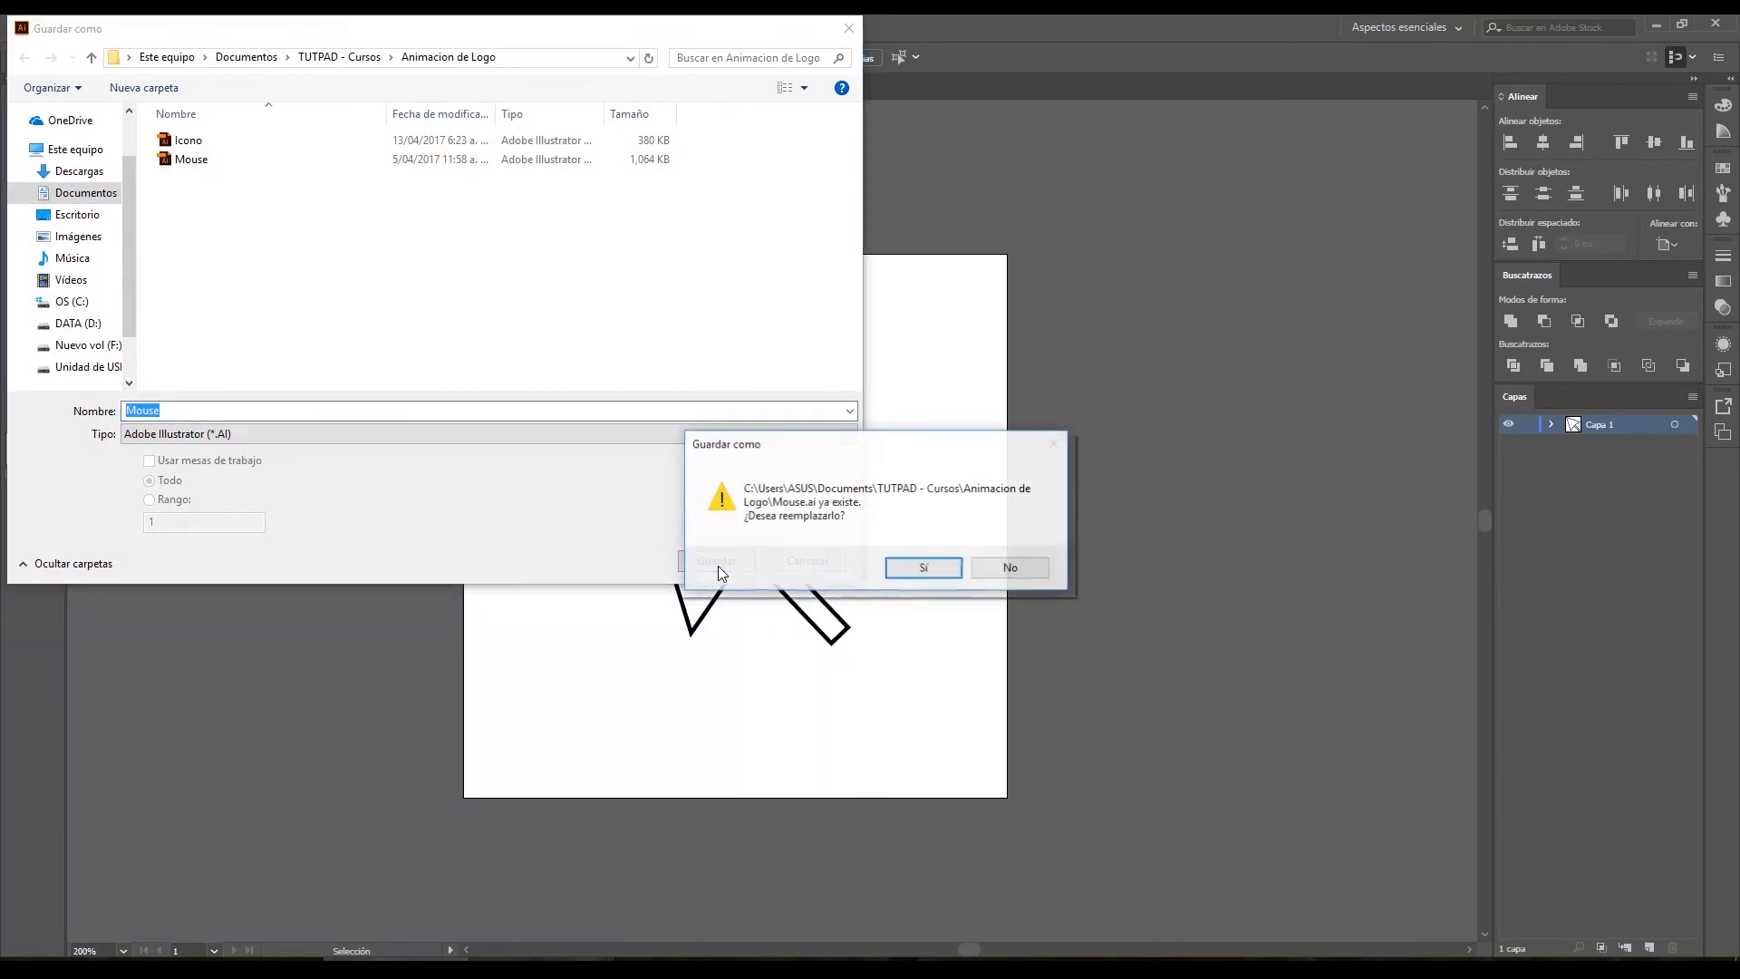
left_click(919, 571)
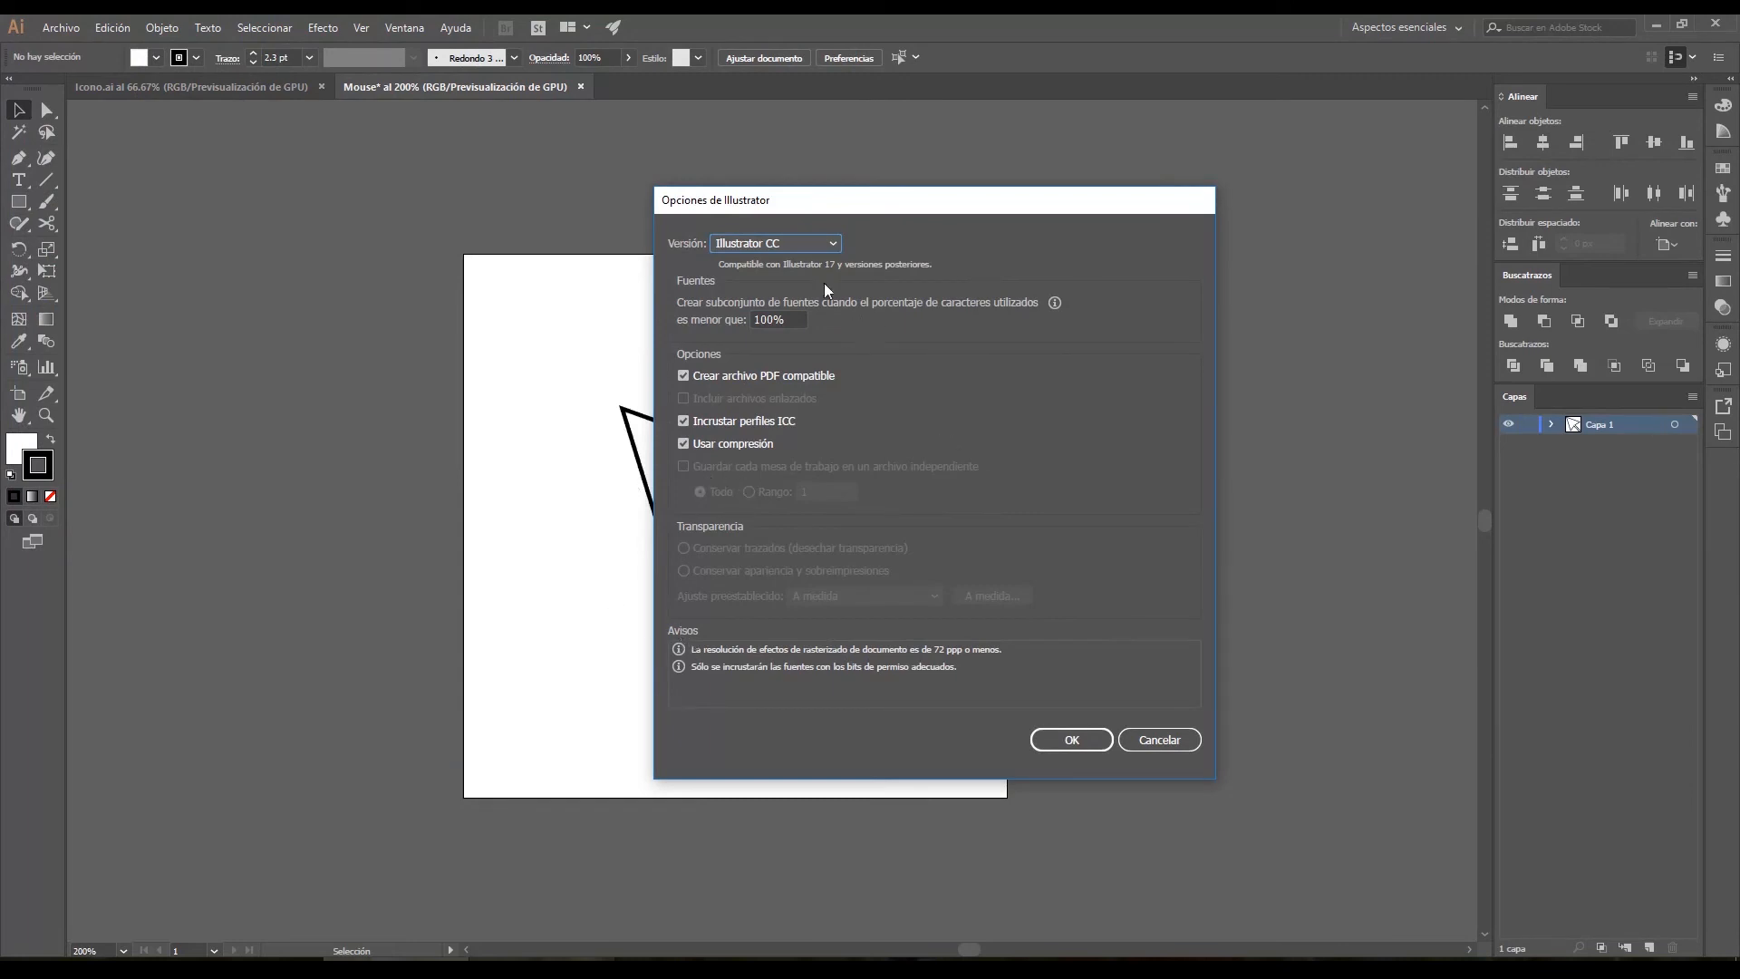
left_click(786, 240)
left_click(770, 259)
left_click(1078, 731)
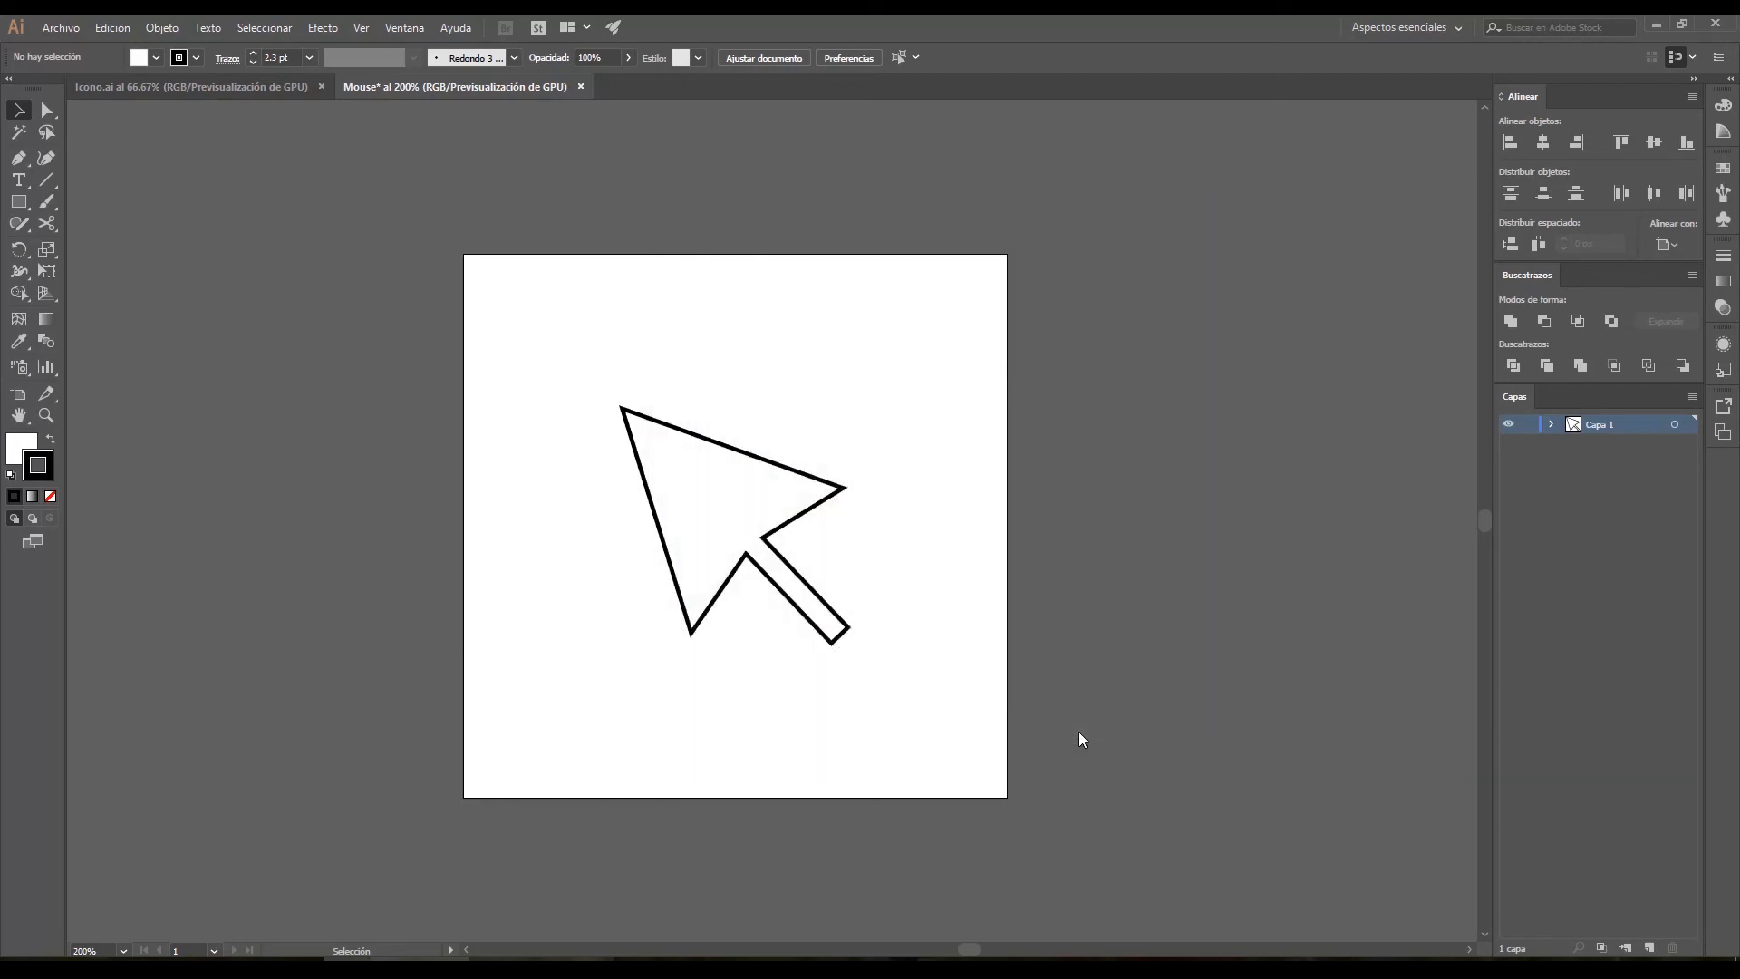